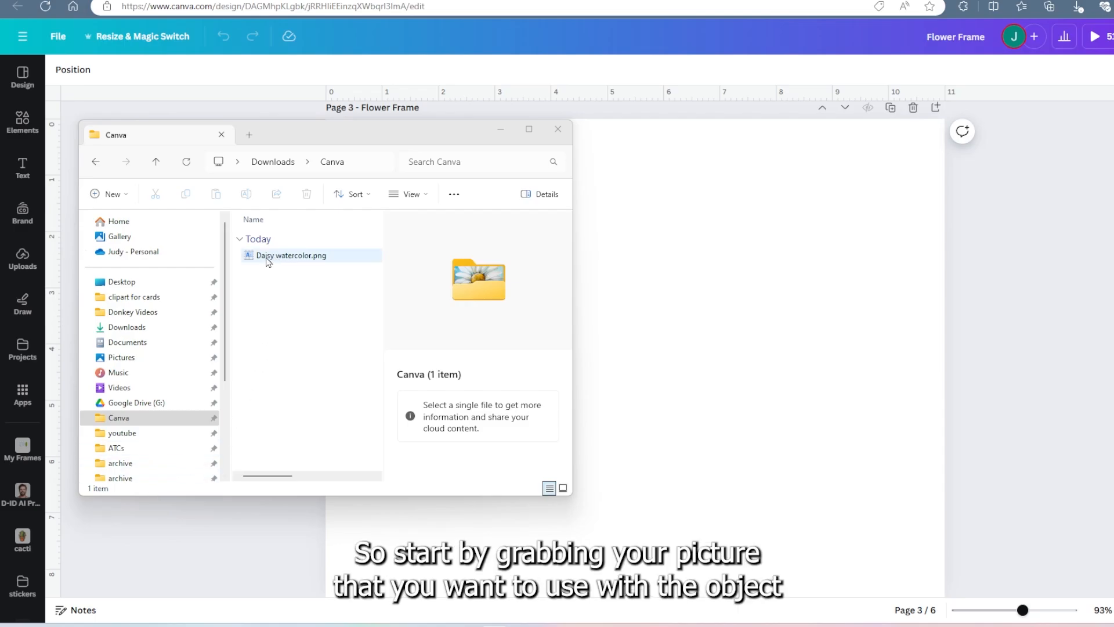
Place Daisy watercolor.png on page 3 and separate the whole daisy head from its background with Magic Grab
left_click_drag(268, 261, 665, 316)
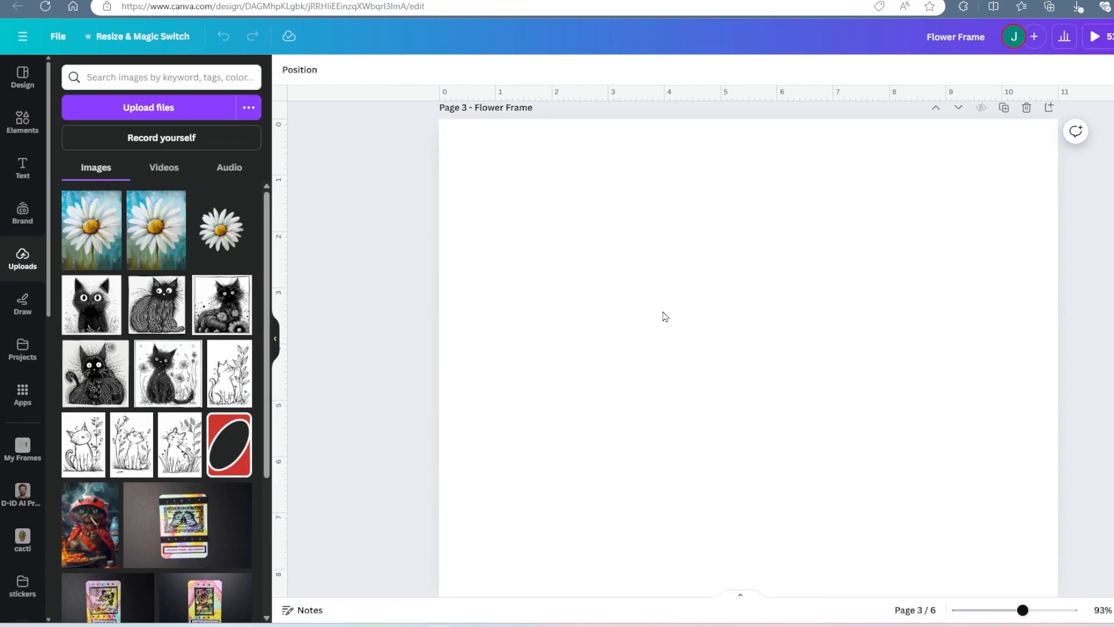
left_click(275, 338)
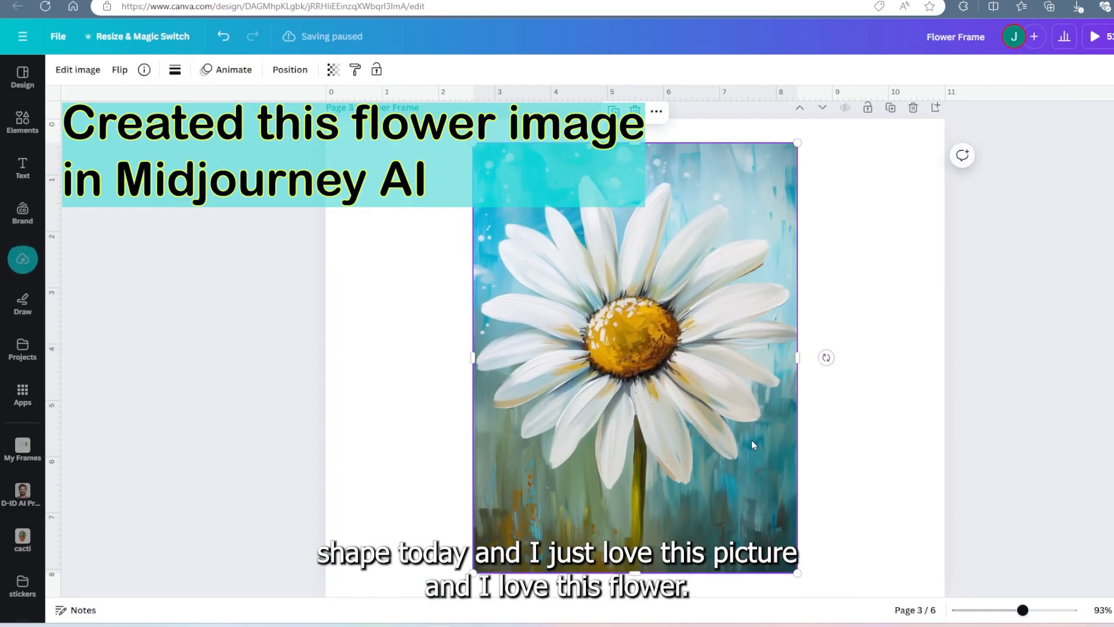
left_click(69, 71)
left_click(217, 162)
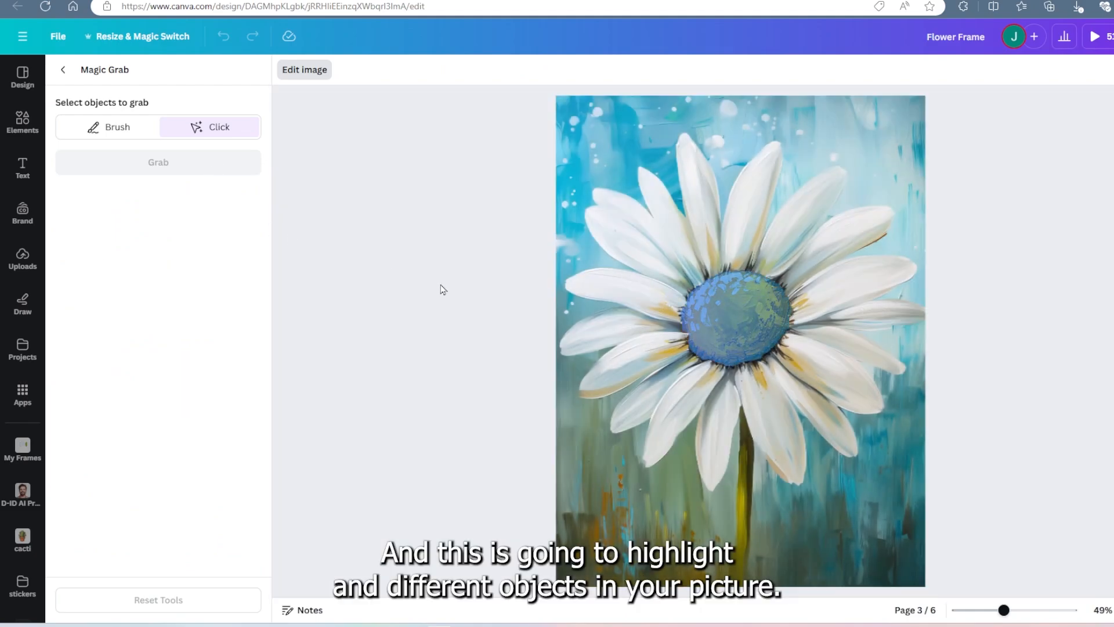
left_click(729, 316)
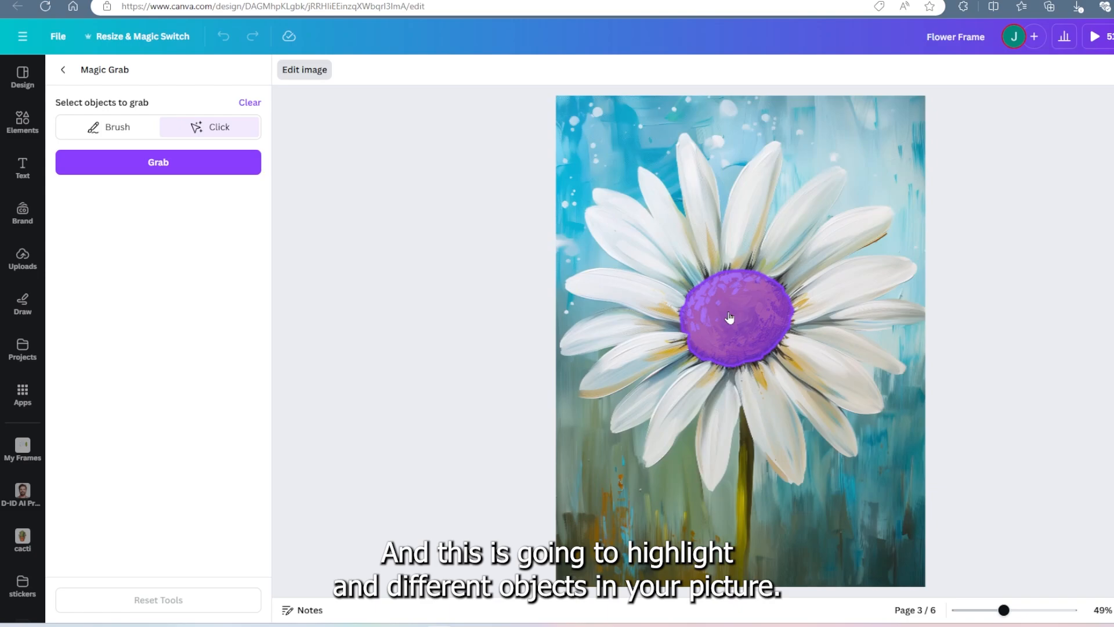
left_click(705, 244)
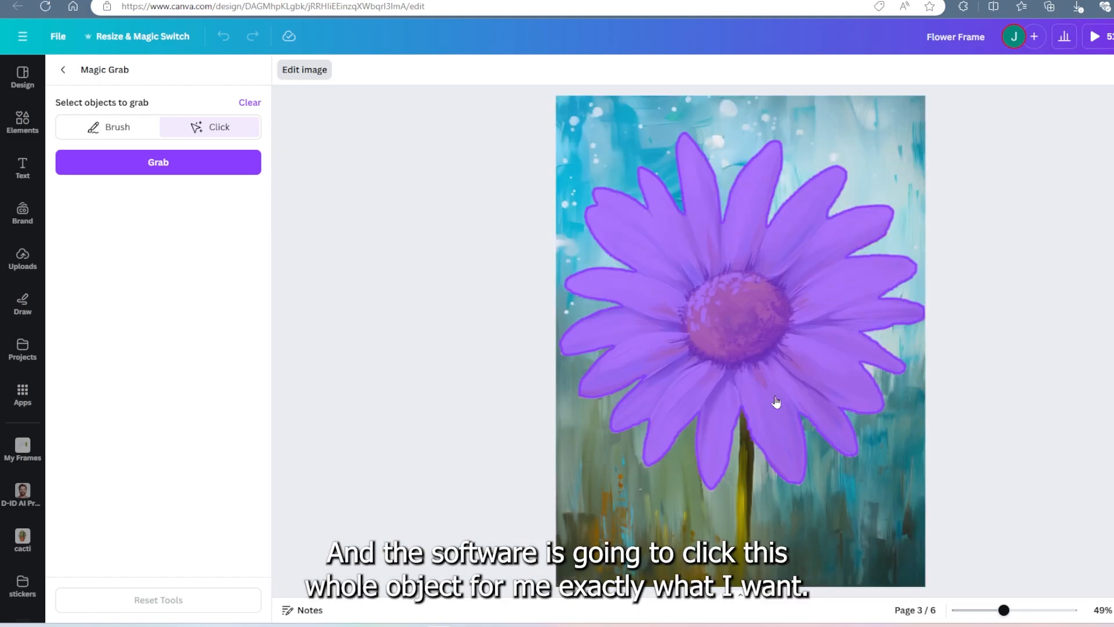
left_click(139, 169)
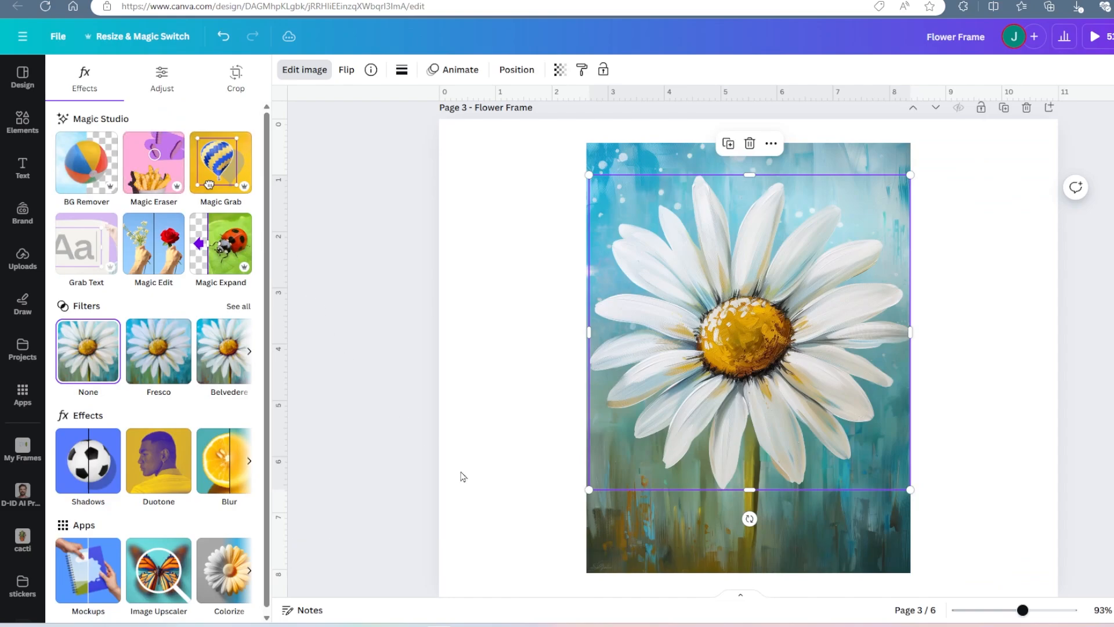
Delete the painted background behind the daisy and move the flower cutout to about the middle of the page
left_click_drag(647, 527, 504, 569)
key("Delete")
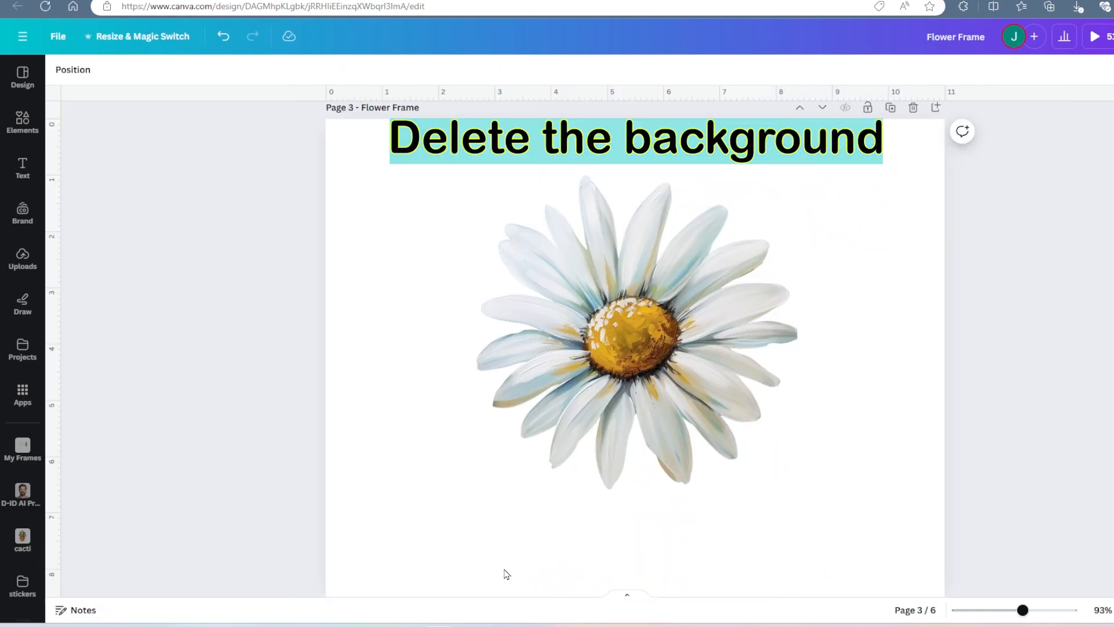
left_click(681, 428)
left_click_drag(681, 429, 653, 366)
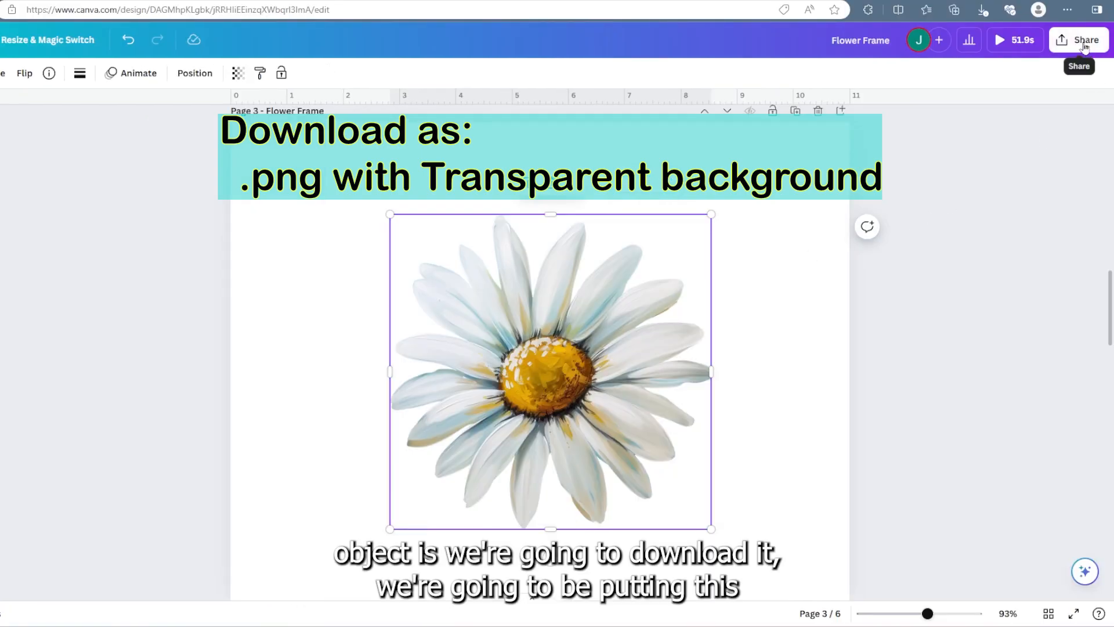
Download only the current page (Page 3) as a PNG with a transparent background
left_click(1085, 48)
left_click(897, 374)
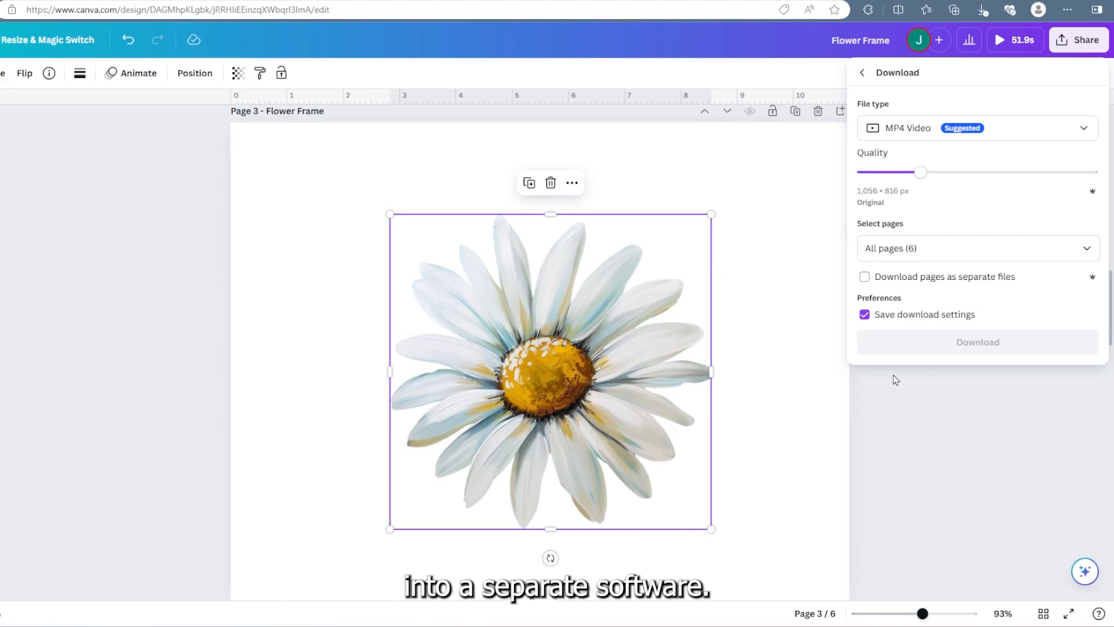
left_click(908, 134)
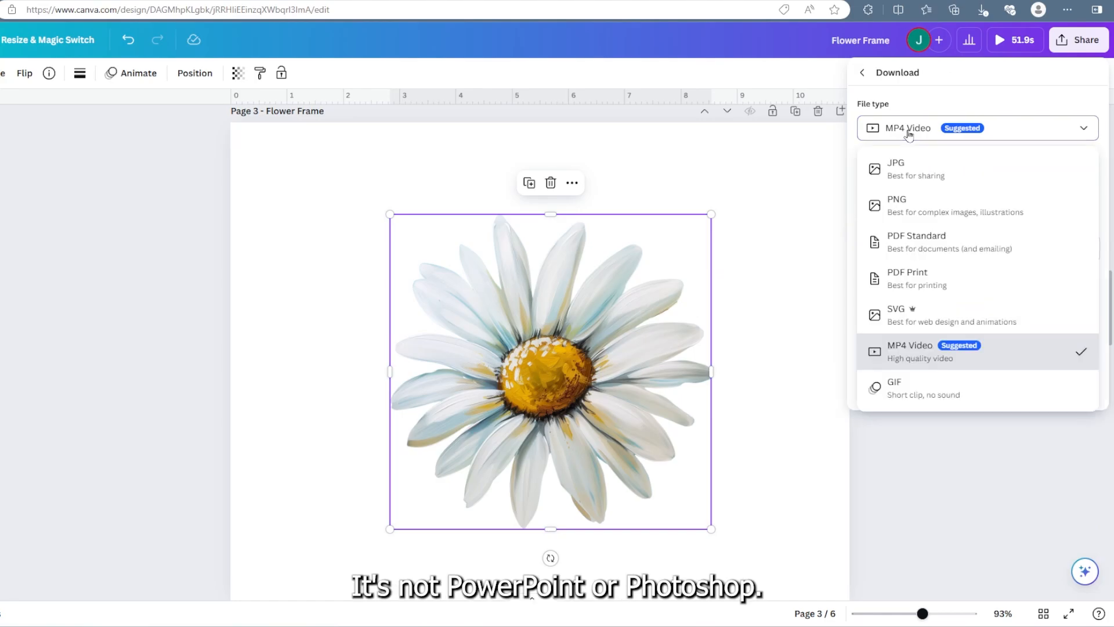
left_click(900, 211)
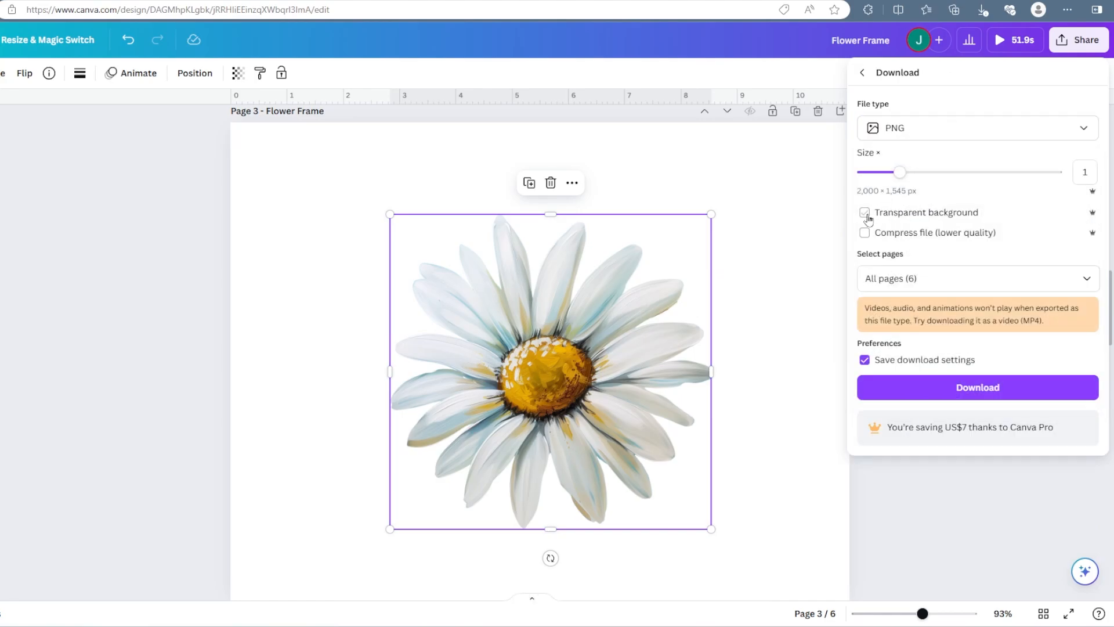
left_click(865, 213)
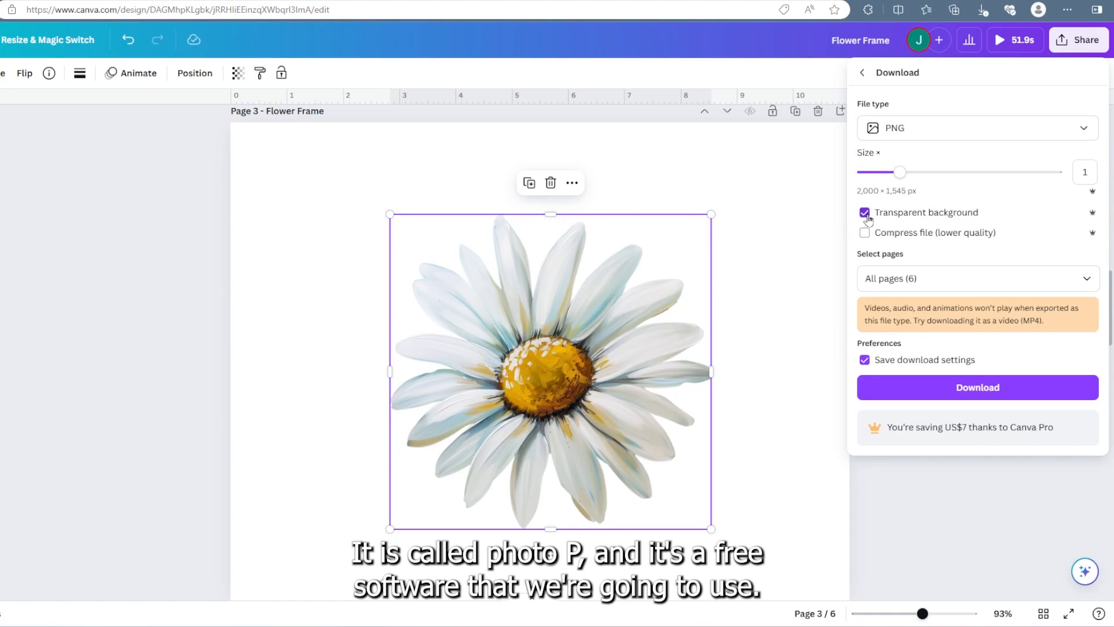
left_click(1085, 279)
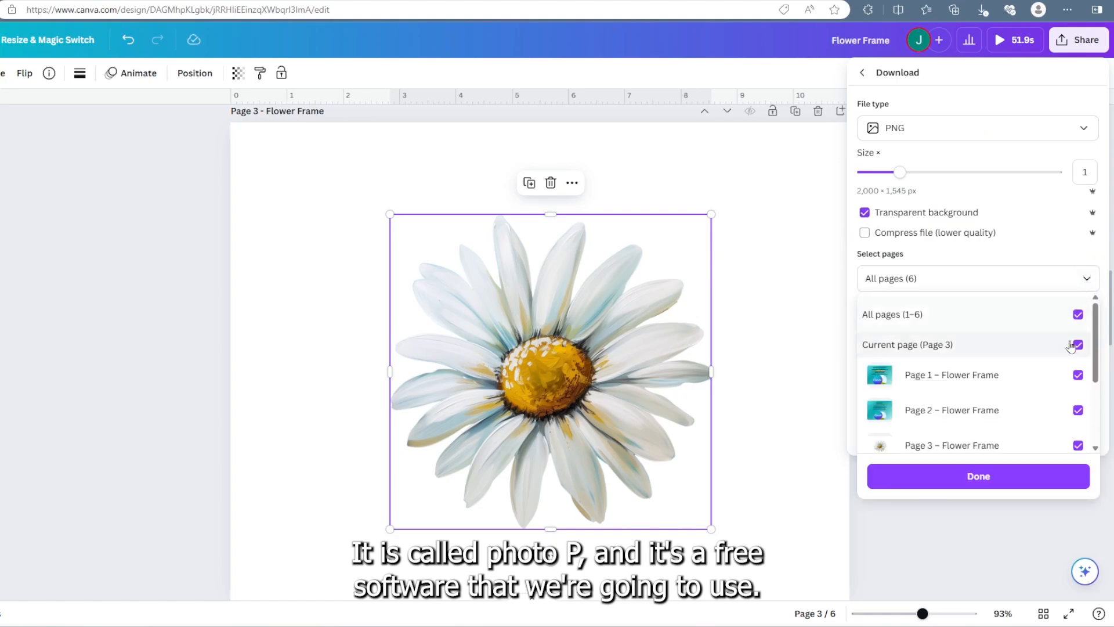
left_click(1077, 314)
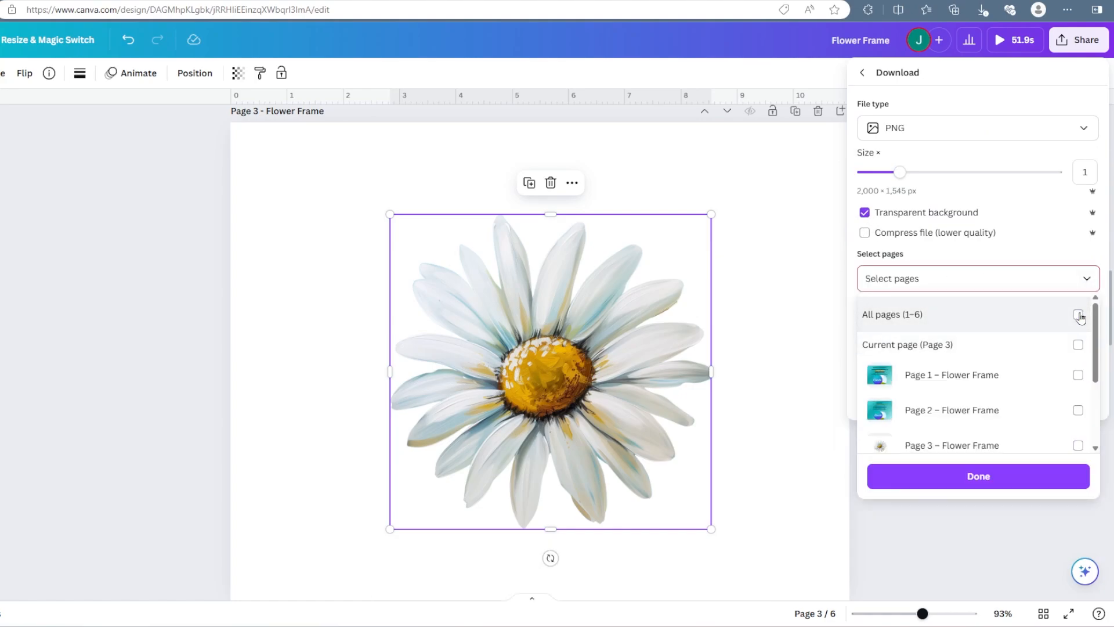
left_click(1078, 345)
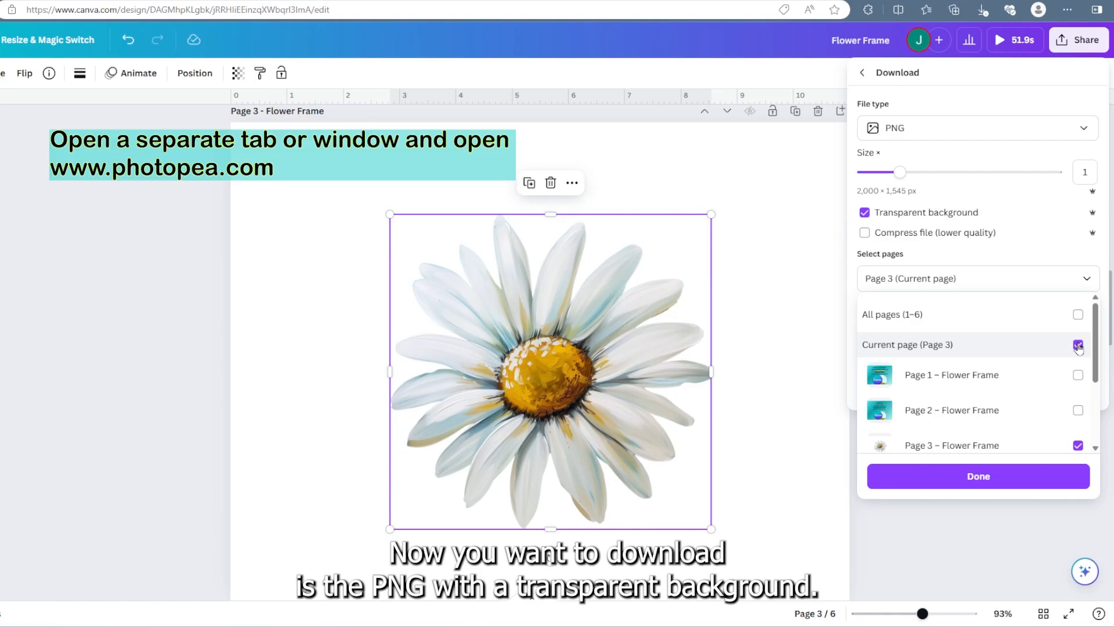
left_click(973, 479)
left_click(966, 386)
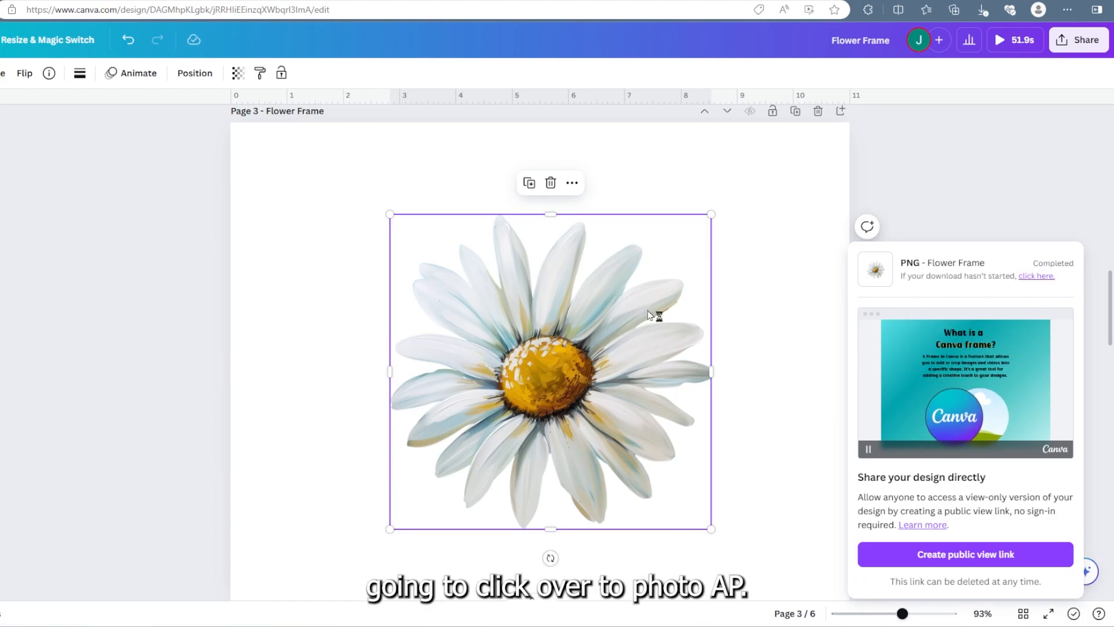
Switch to Photopea and check the available account types
left_click(306, 11)
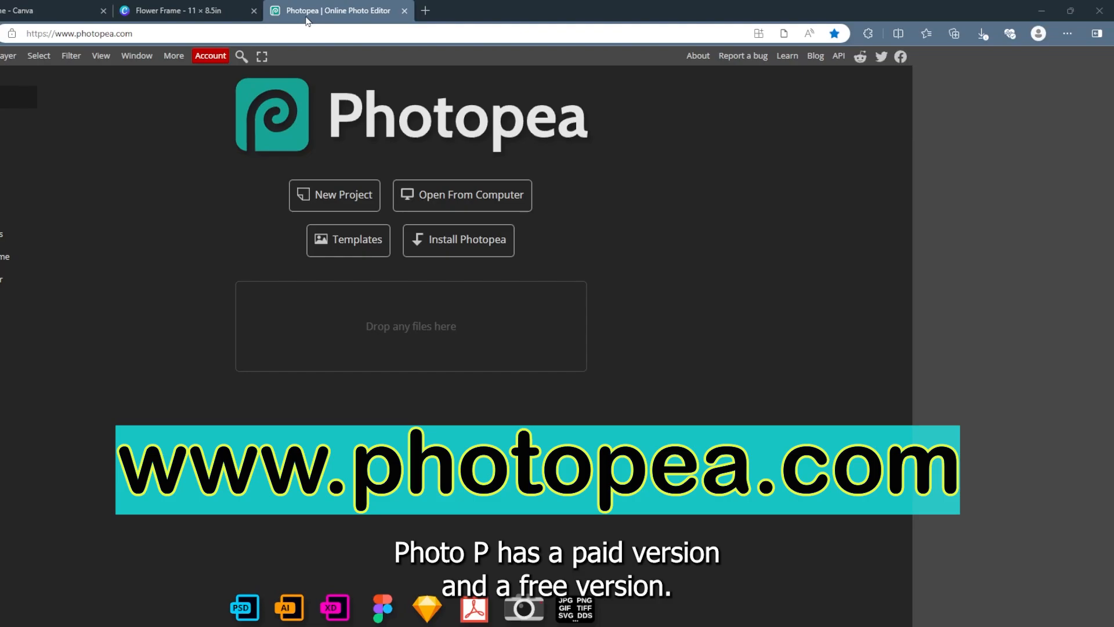
left_click(206, 55)
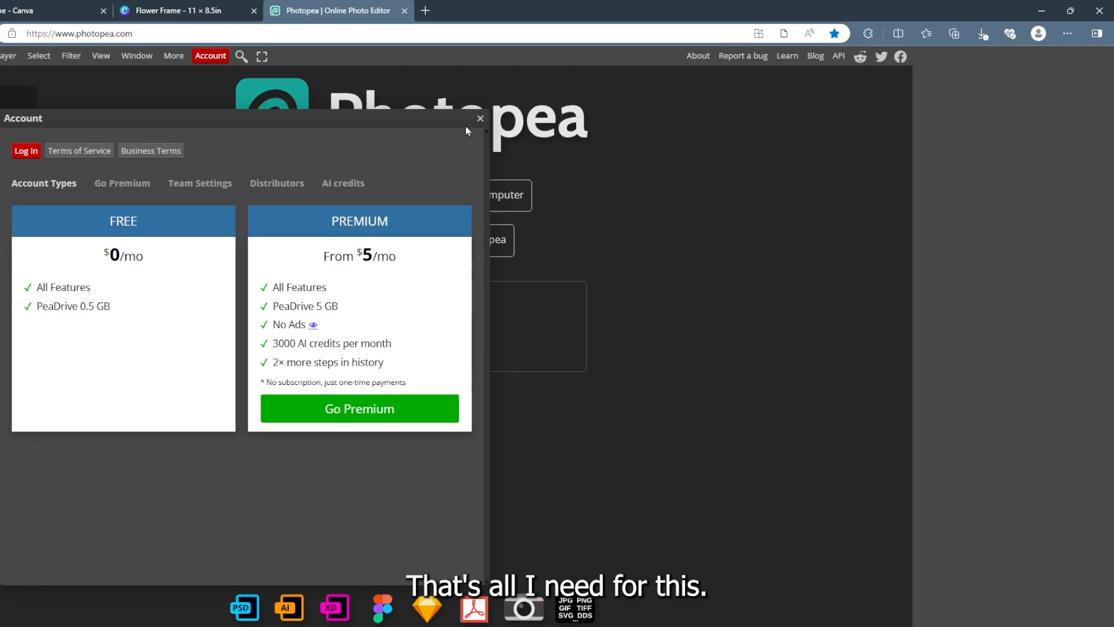
left_click(480, 118)
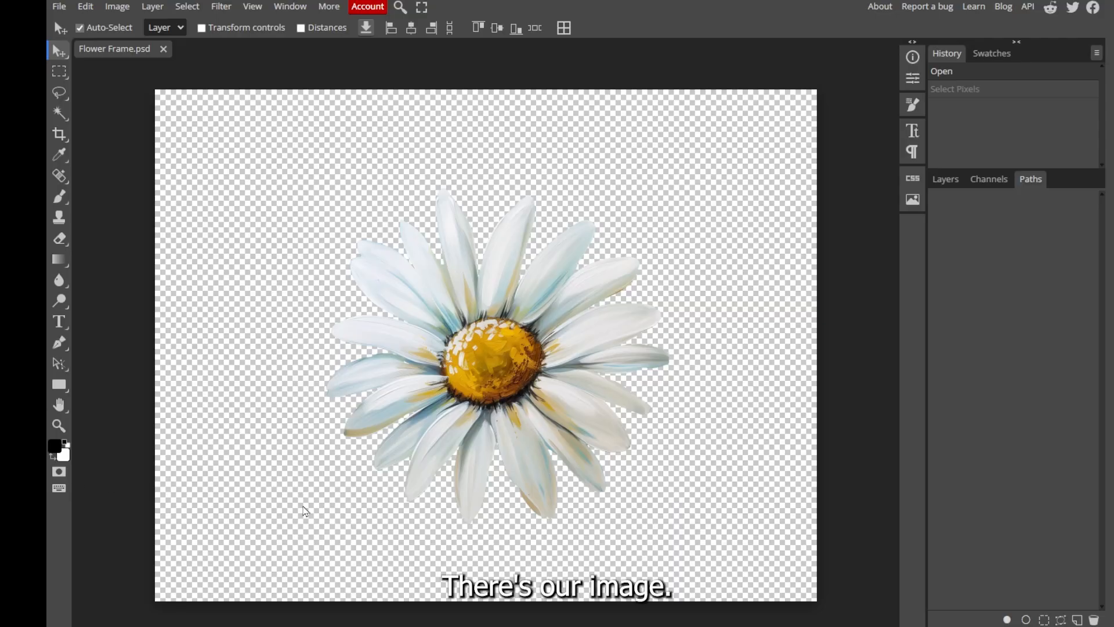
Select the pixels of the Background layer's daisy and convert the selection to a path
left_click(943, 180)
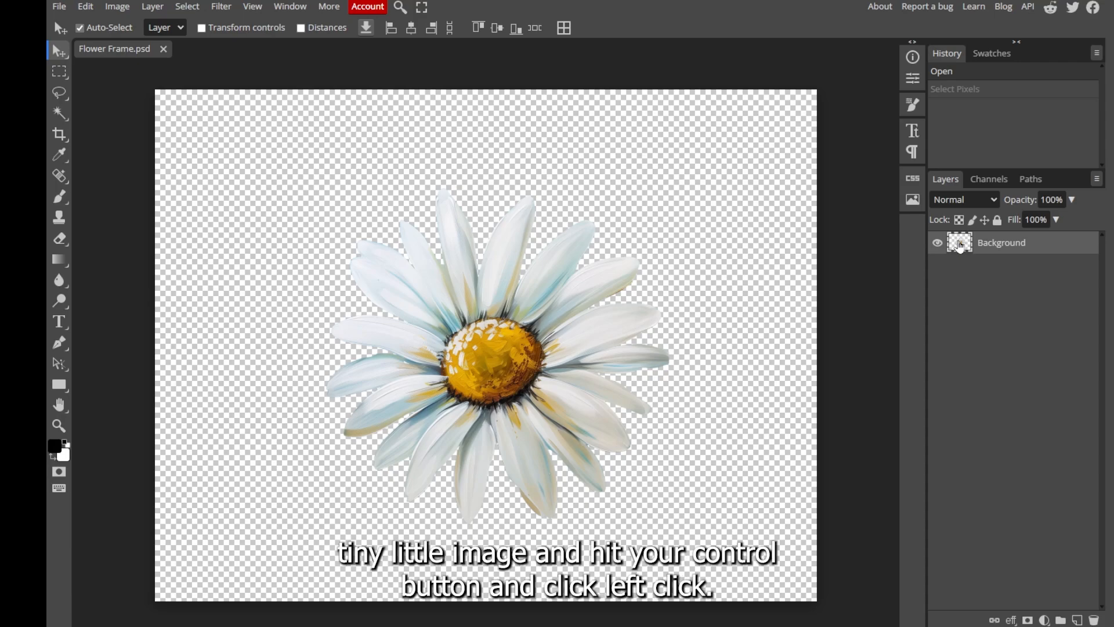
left_click(960, 246, "ctrl")
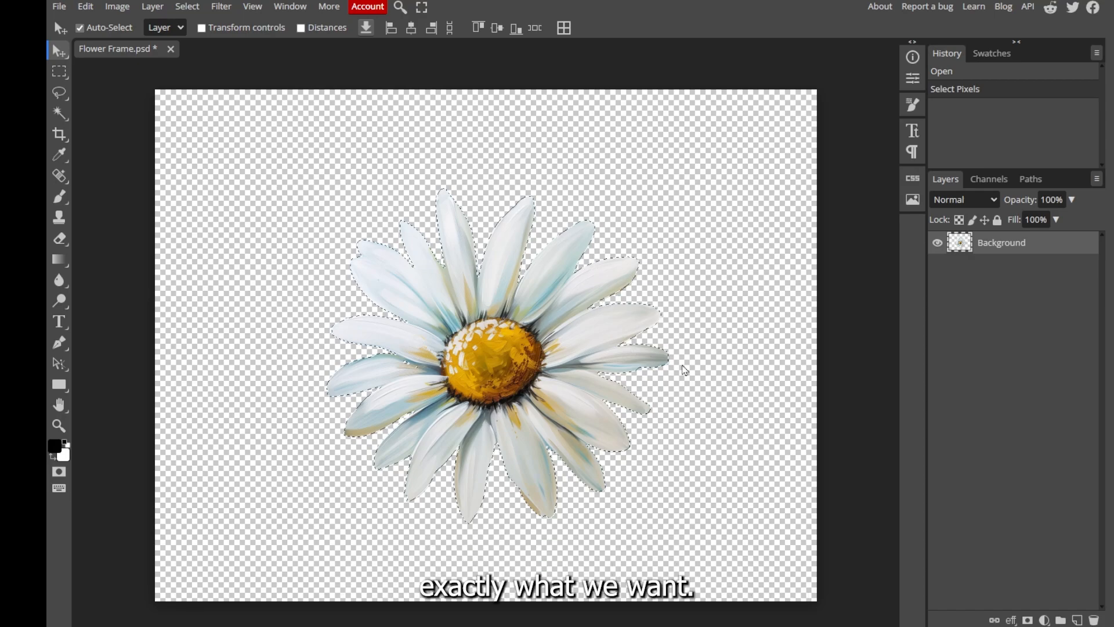
left_click(1031, 179)
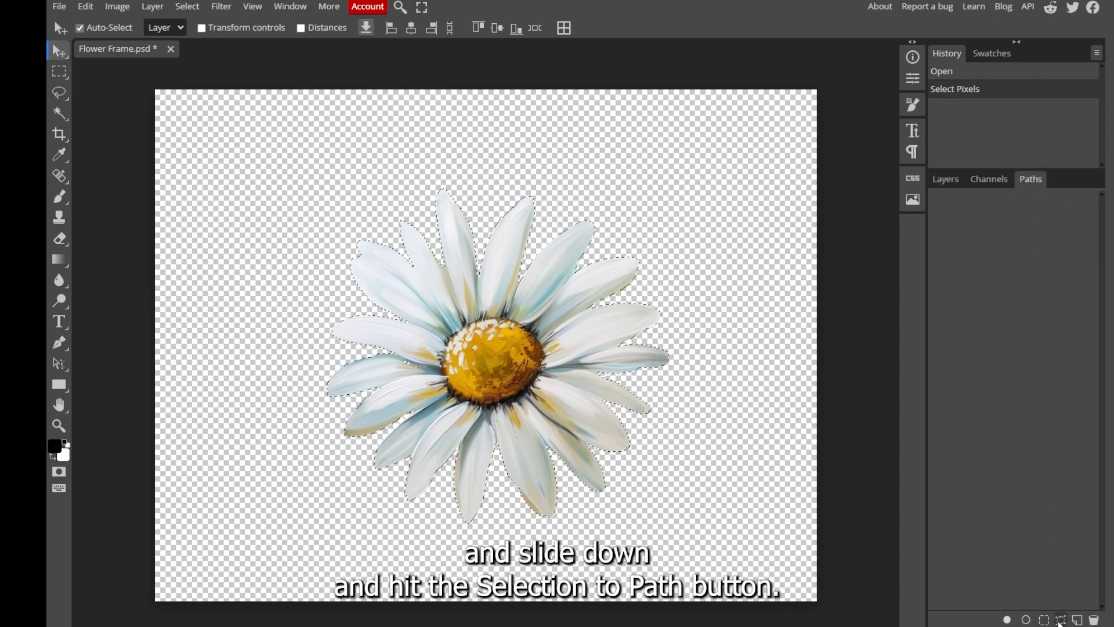
left_click(1061, 620)
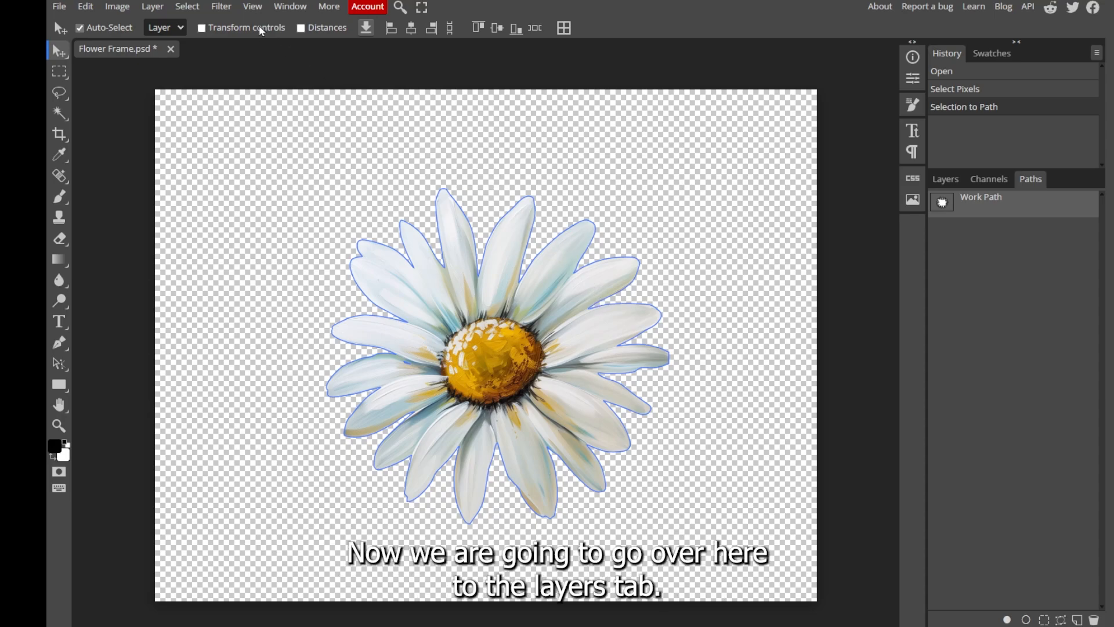
Add a vector mask to the Background layer from the current path and show the layer list
left_click(145, 11)
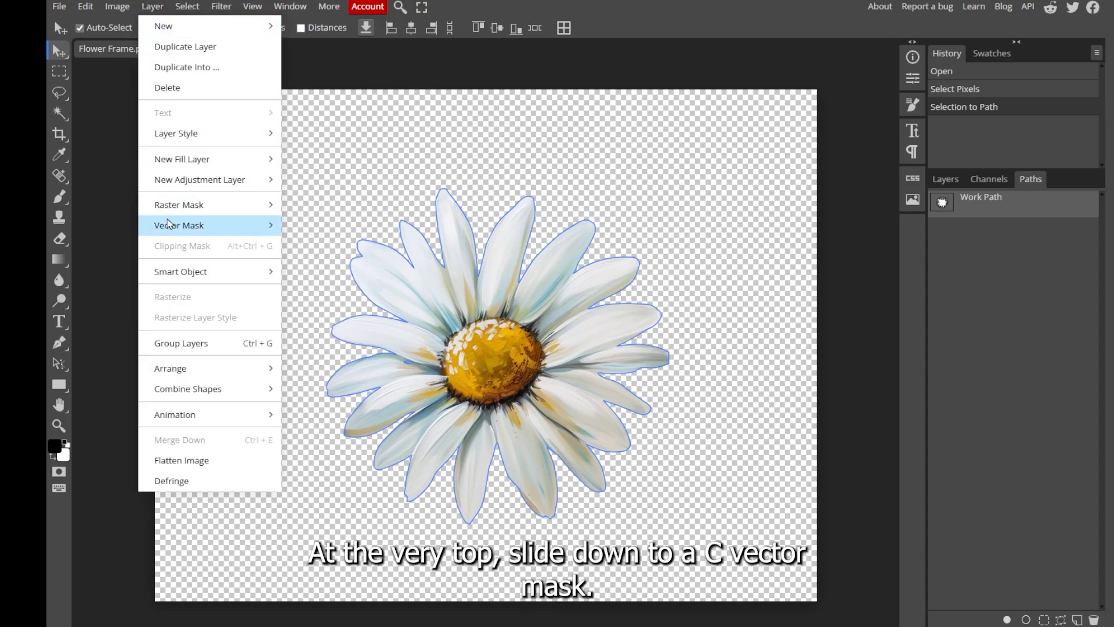
mouse_move(174, 227)
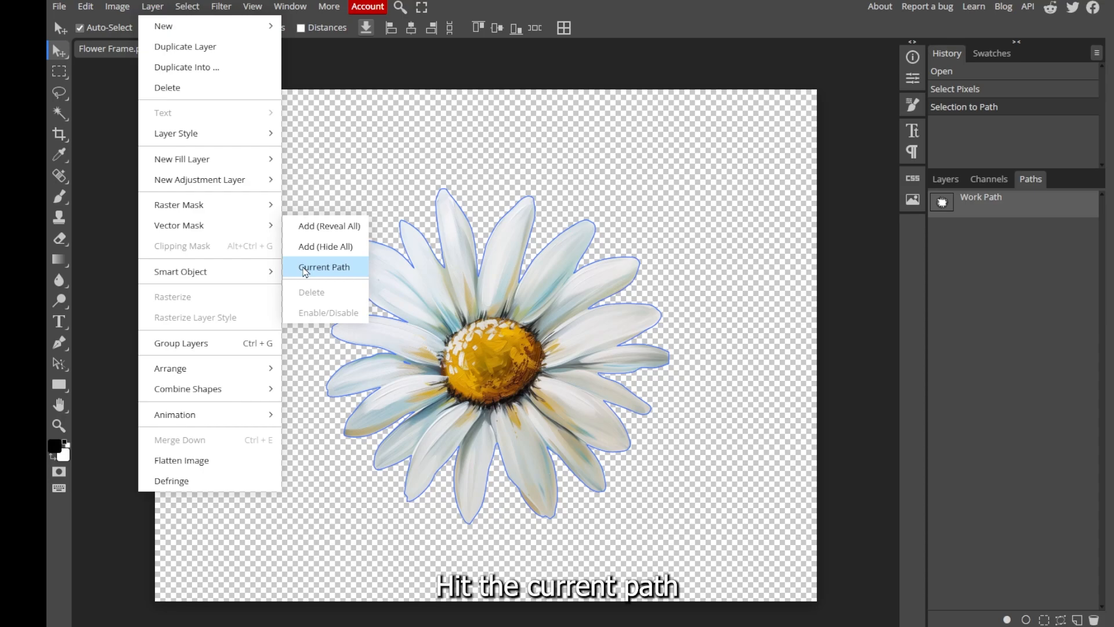
left_click(304, 269)
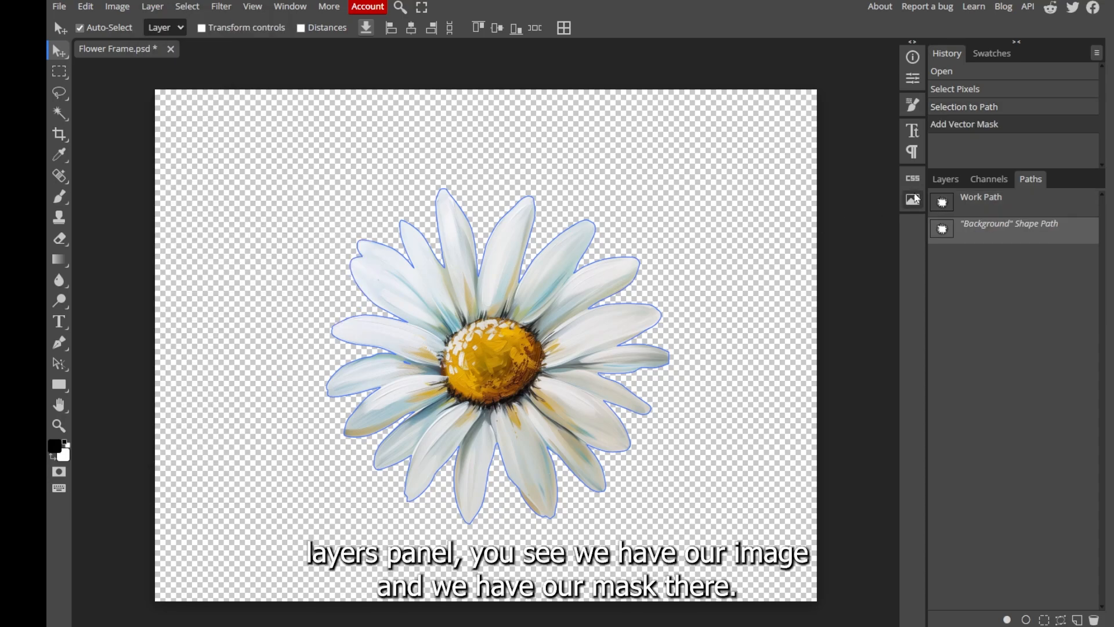
left_click(945, 181)
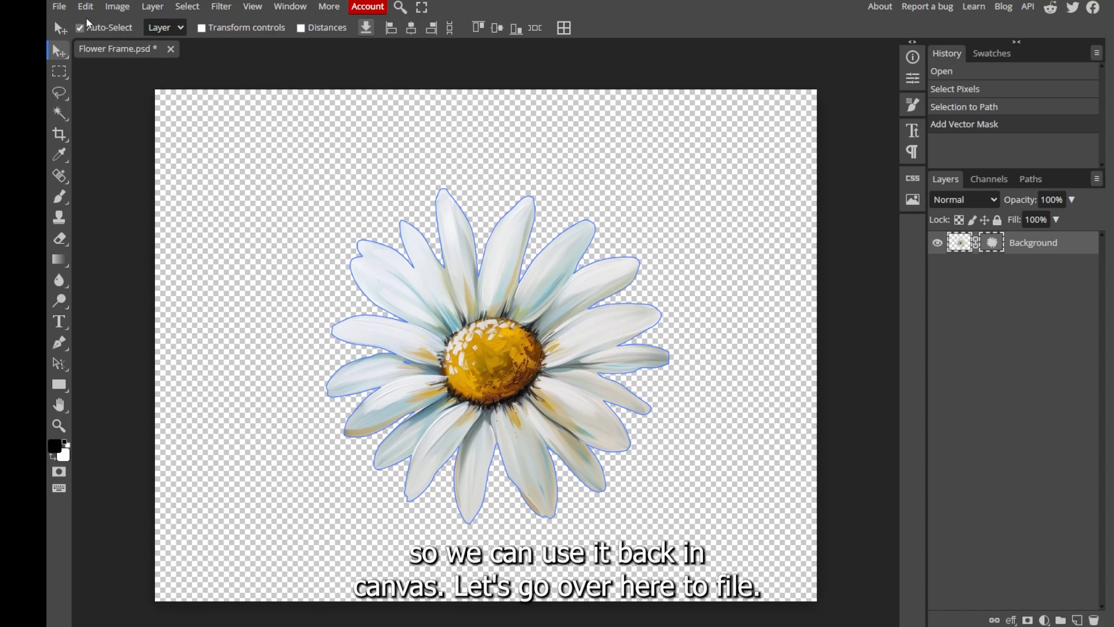
Export the masked daisy as a PDF named "Flower Frame final"
left_click(59, 7)
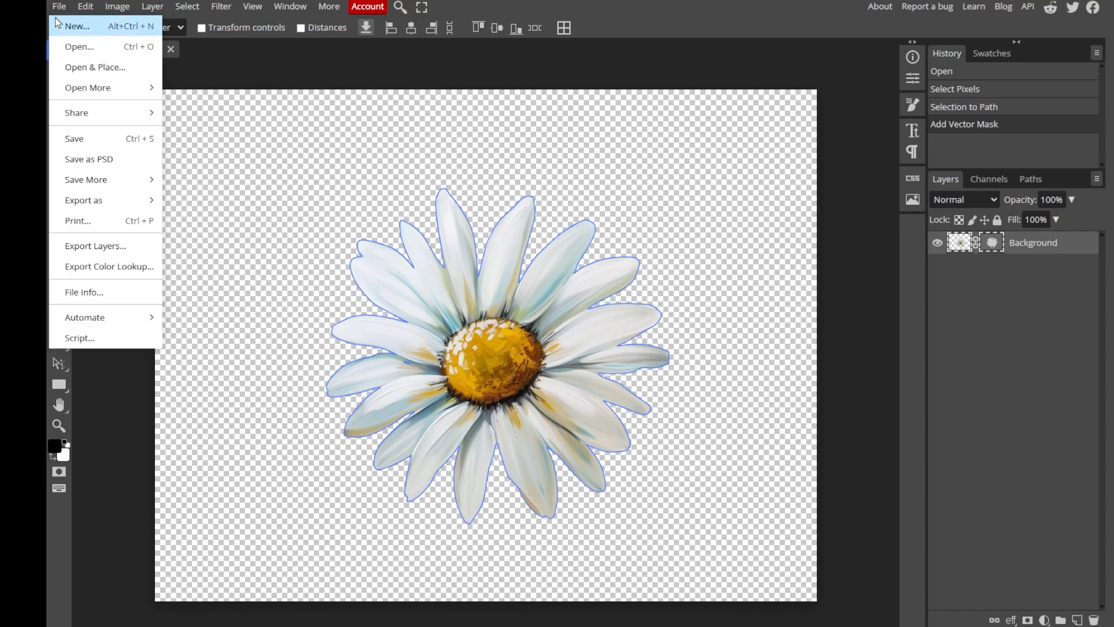
mouse_move(90, 200)
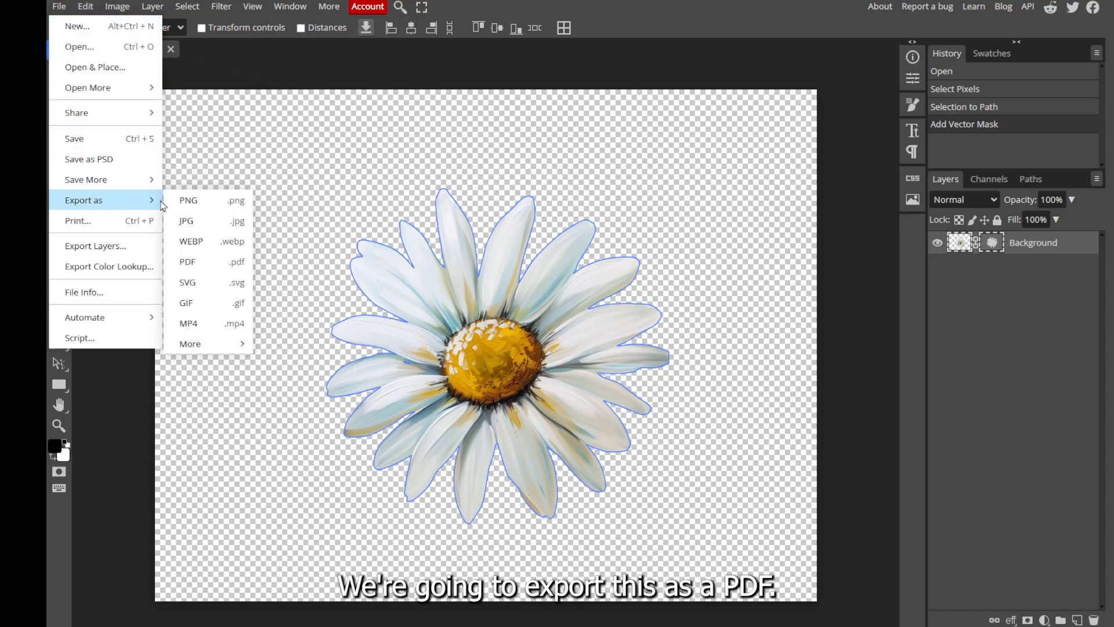
left_click(190, 262)
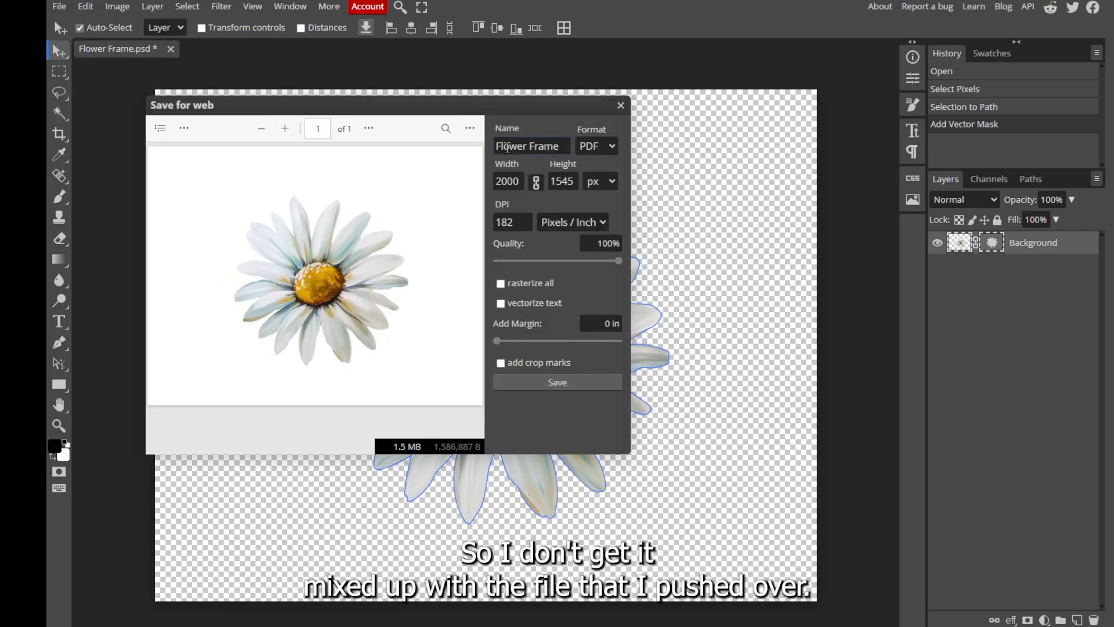
left_click(566, 145)
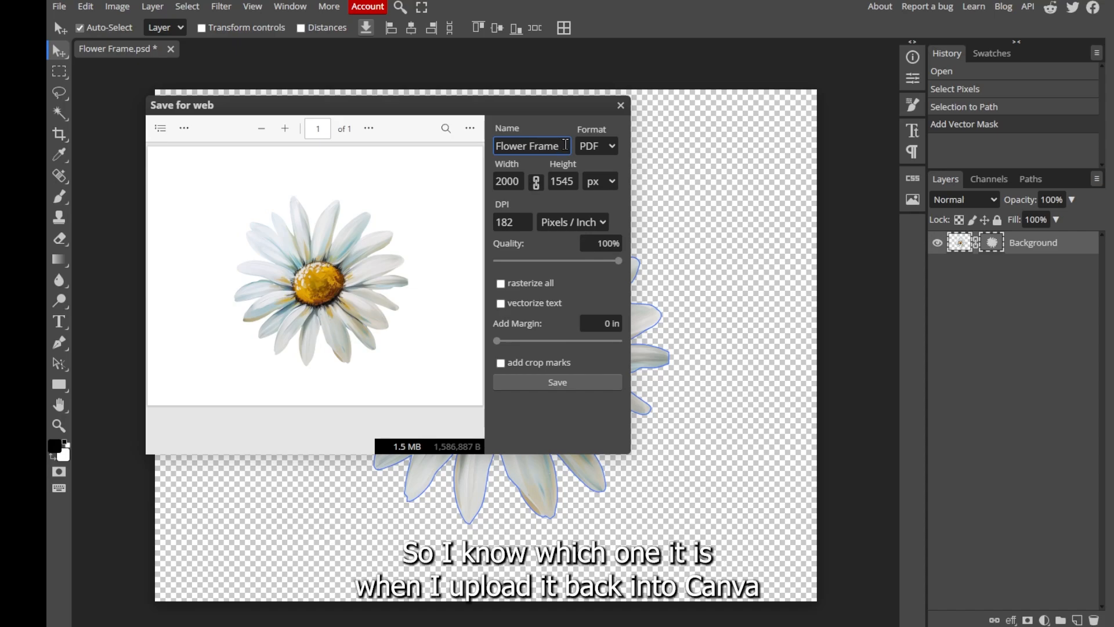
type("final")
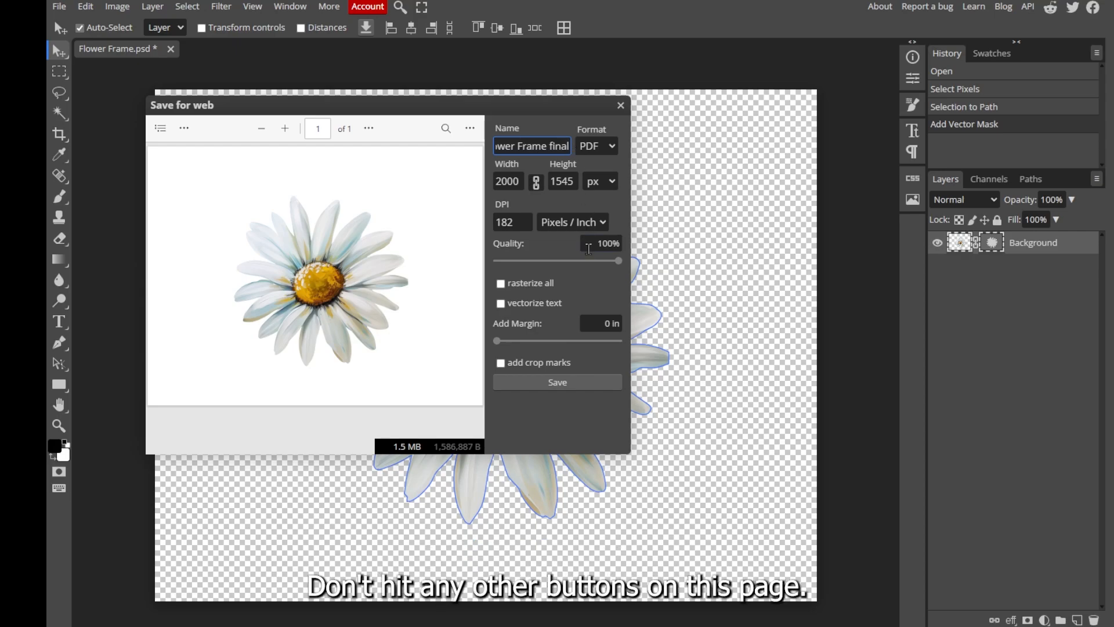
left_click(554, 385)
Switch back to the Flower Frame design in Canva and delete the daisy cutout from page 3
left_click(311, 13)
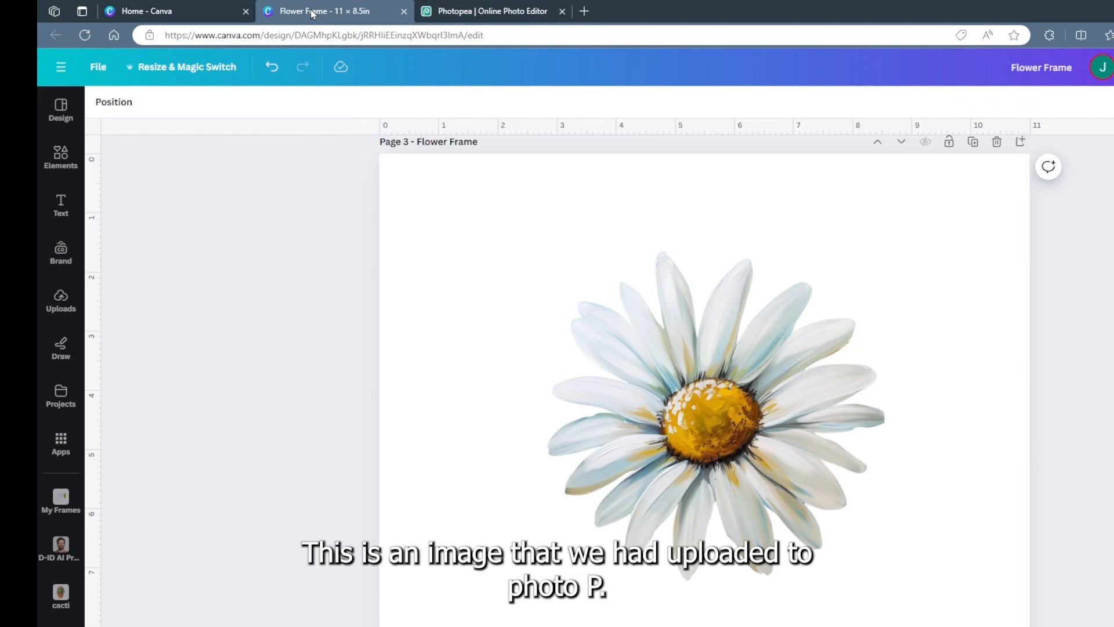
left_click(668, 411)
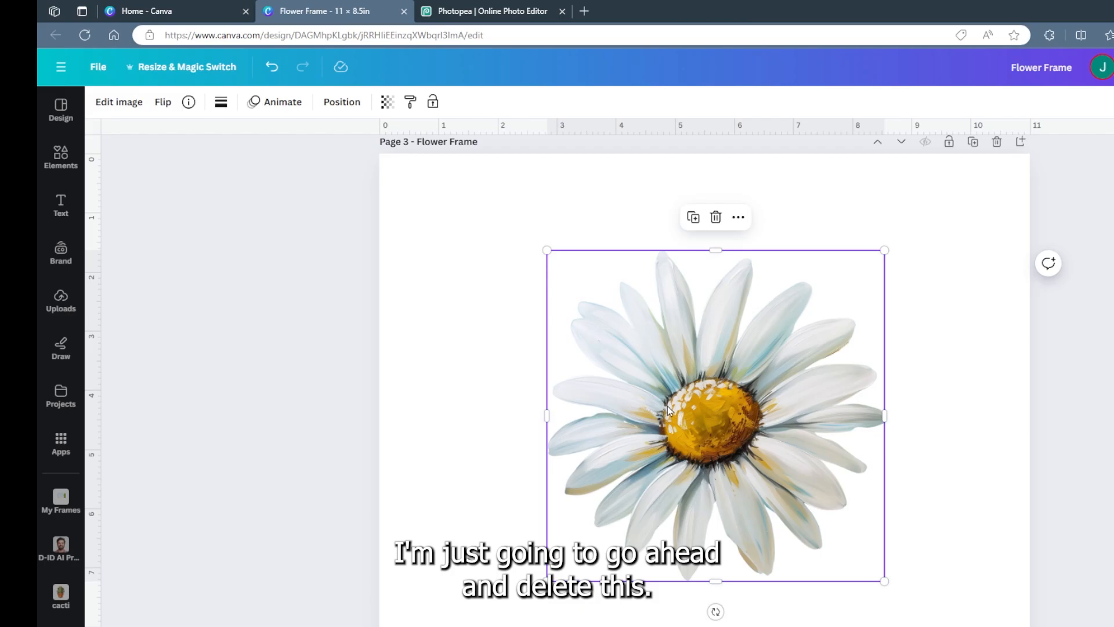
key("Delete")
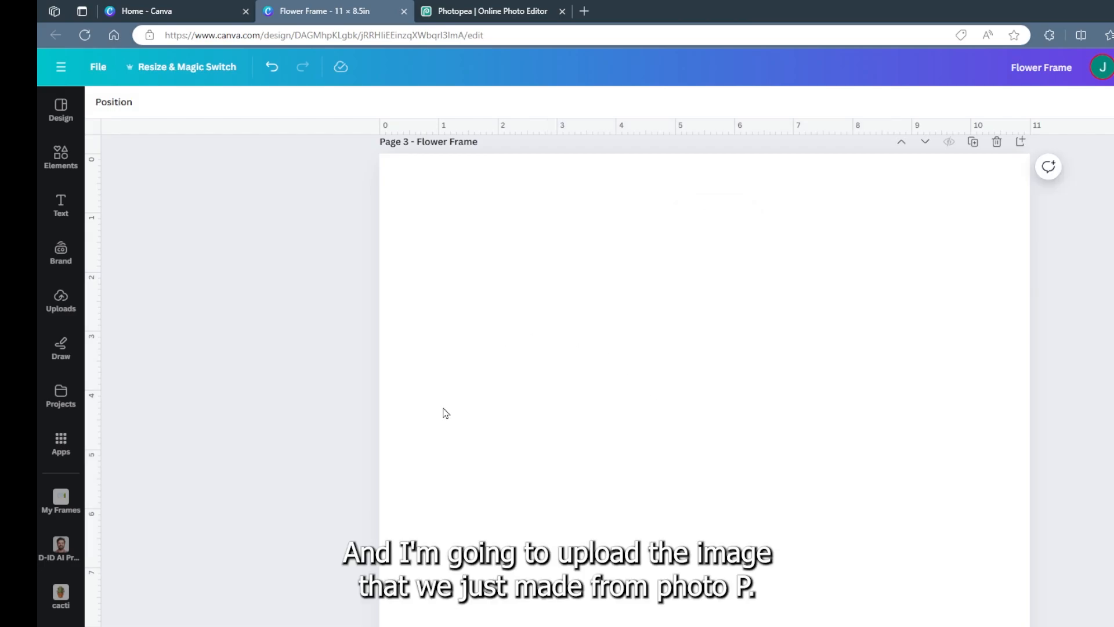
Upload "Flower Frame final.pdf" from the Canva folder and place the resulting daisy design on page 3
key("alt+Tab")
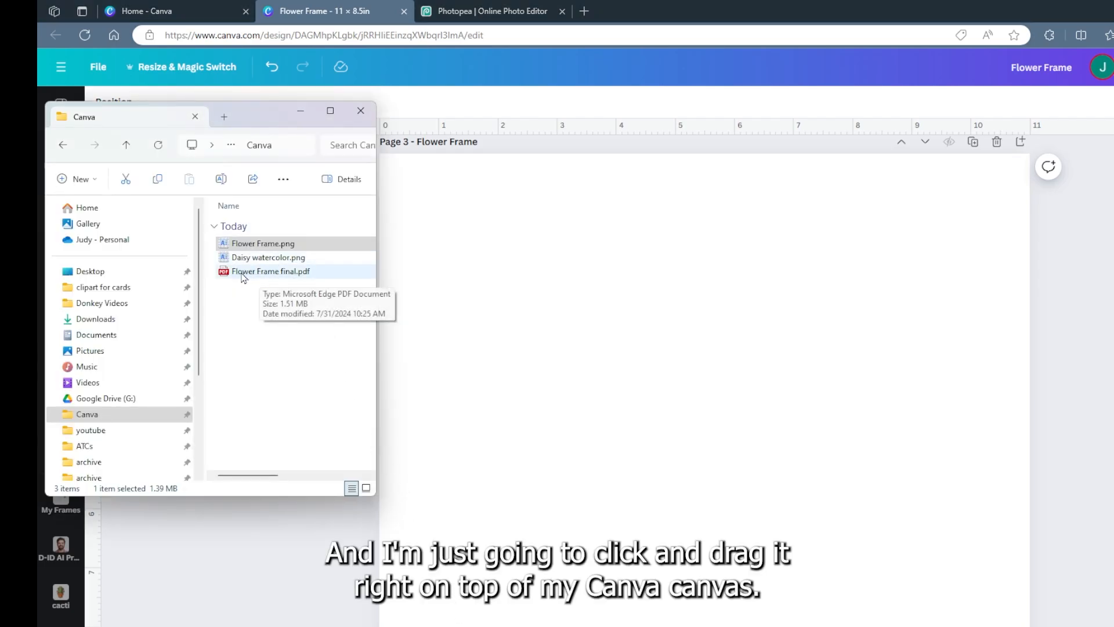
left_click_drag(272, 271, 788, 411)
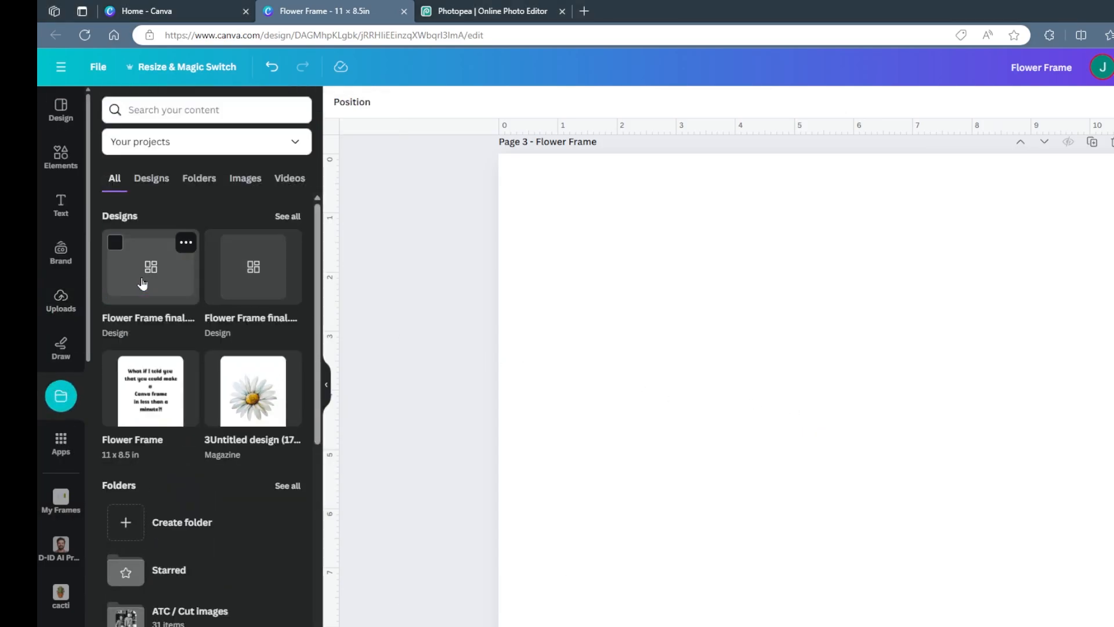
left_click_drag(142, 283, 774, 303)
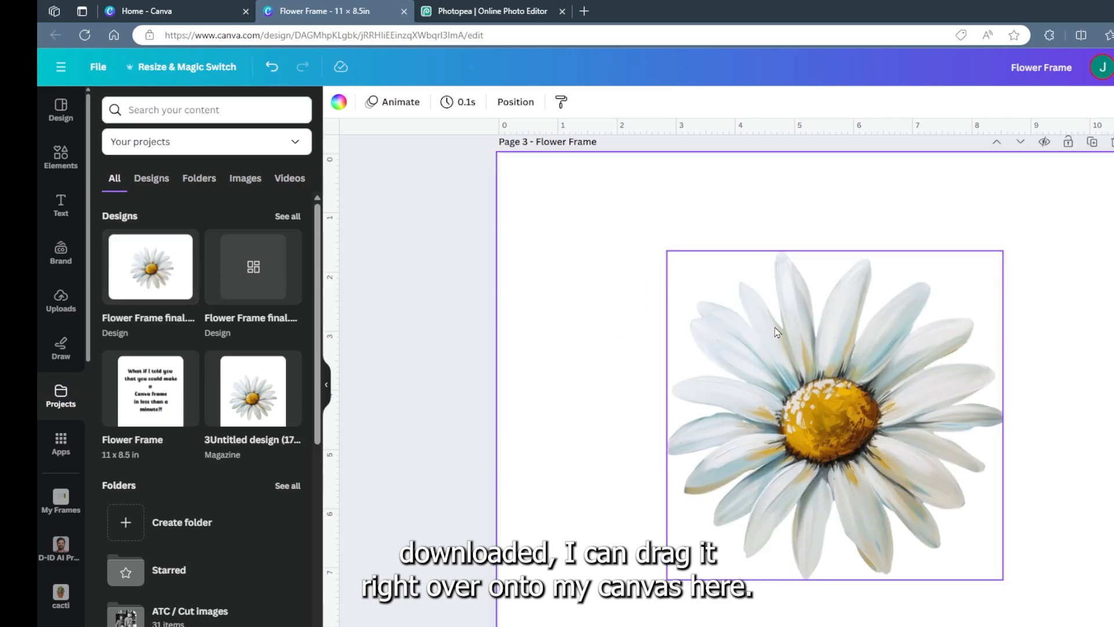
left_click(341, 392)
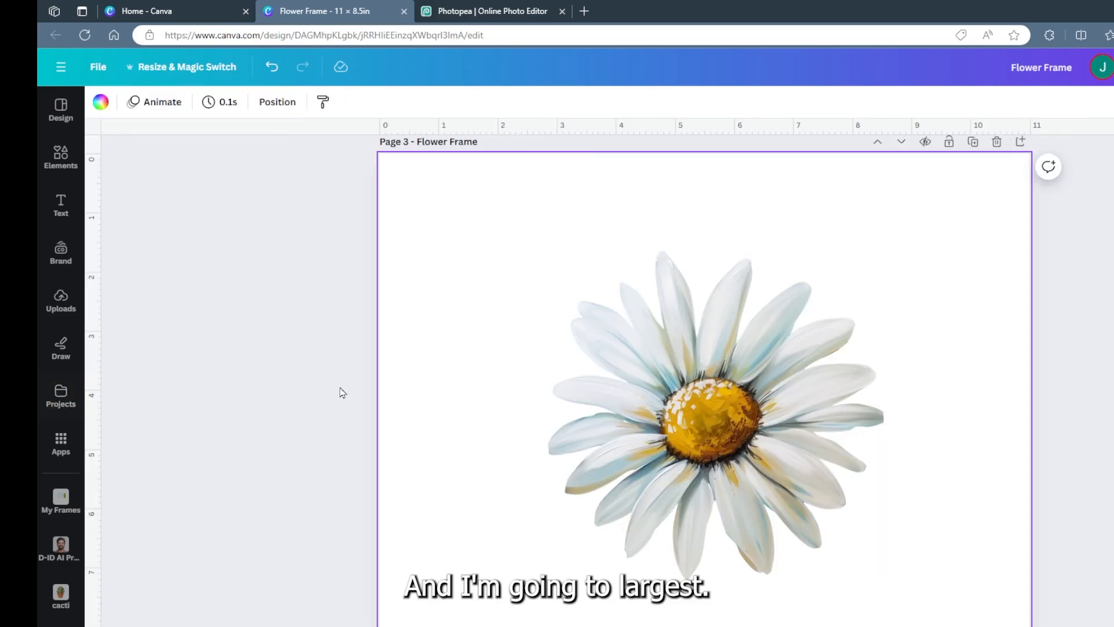
Detach the daisy image from its frame on page 3 and delete the image, keeping the empty flower frame
left_click(720, 417)
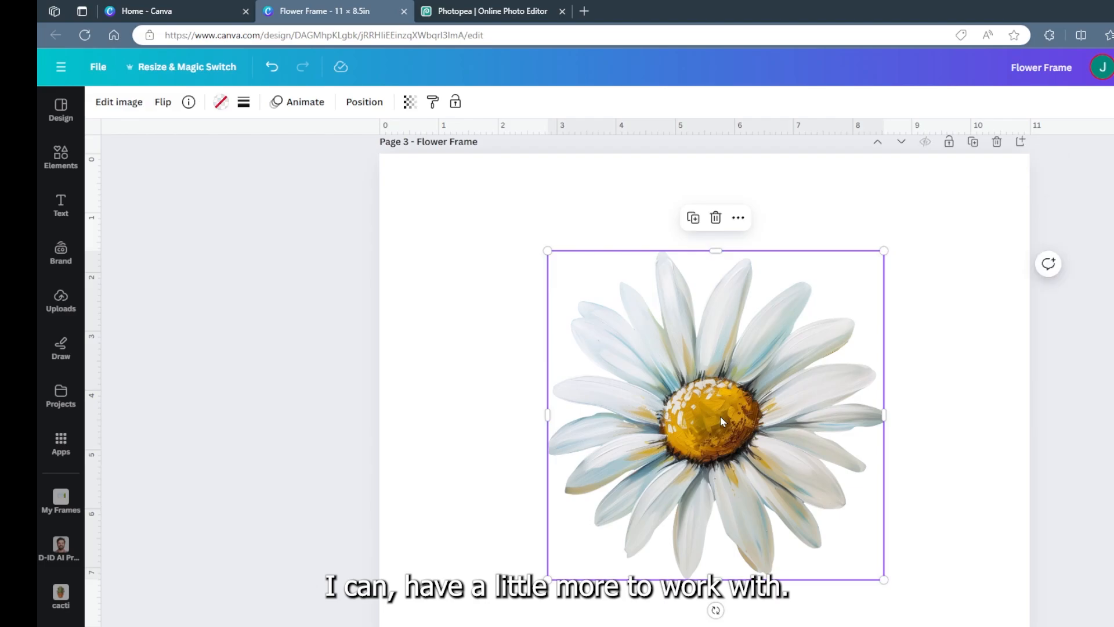
right_click(720, 416)
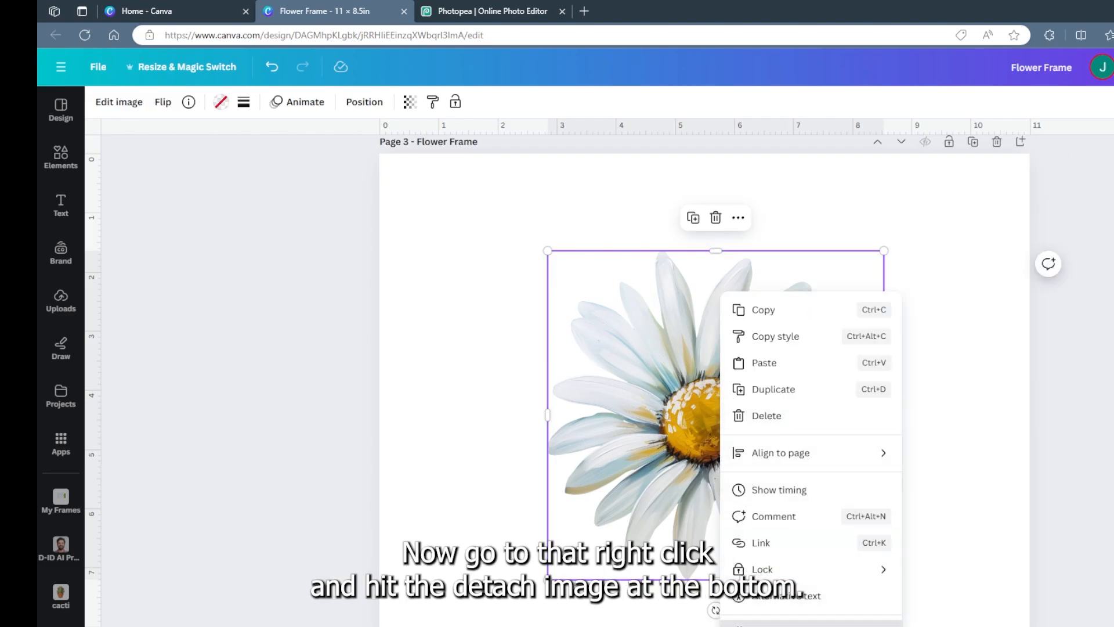
left_click(778, 624)
left_click_drag(680, 410, 580, 419)
key("Delete")
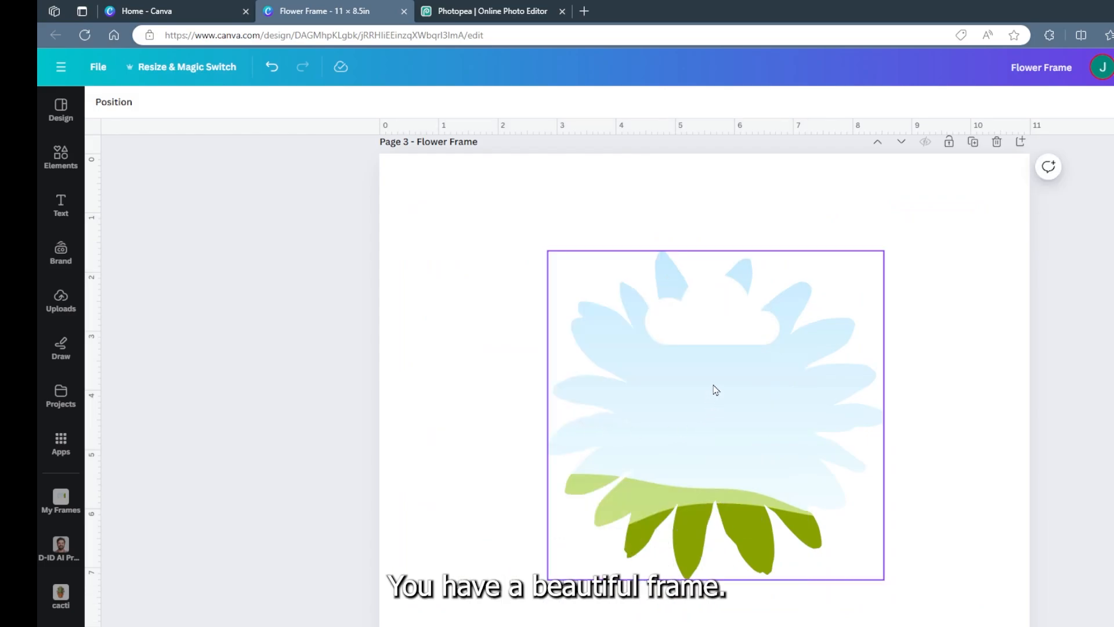
Set the background colour of page 3 to the medium gray from the default solid colours
left_click(499, 238)
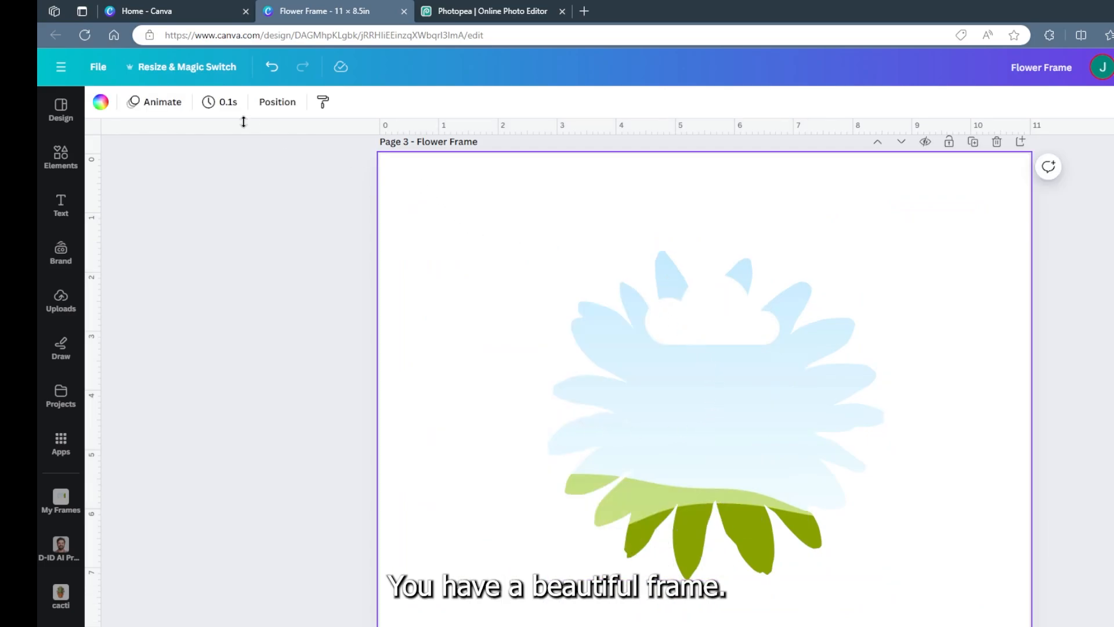
left_click(101, 101)
scroll(175, 407, "down", 2)
left_click(183, 488)
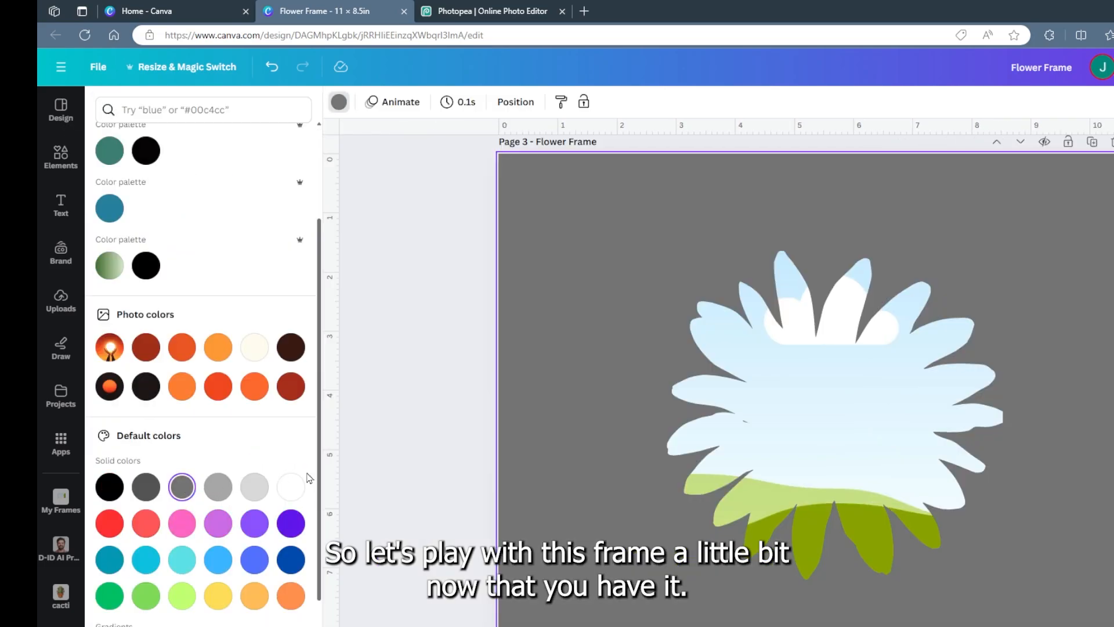
left_click(523, 465)
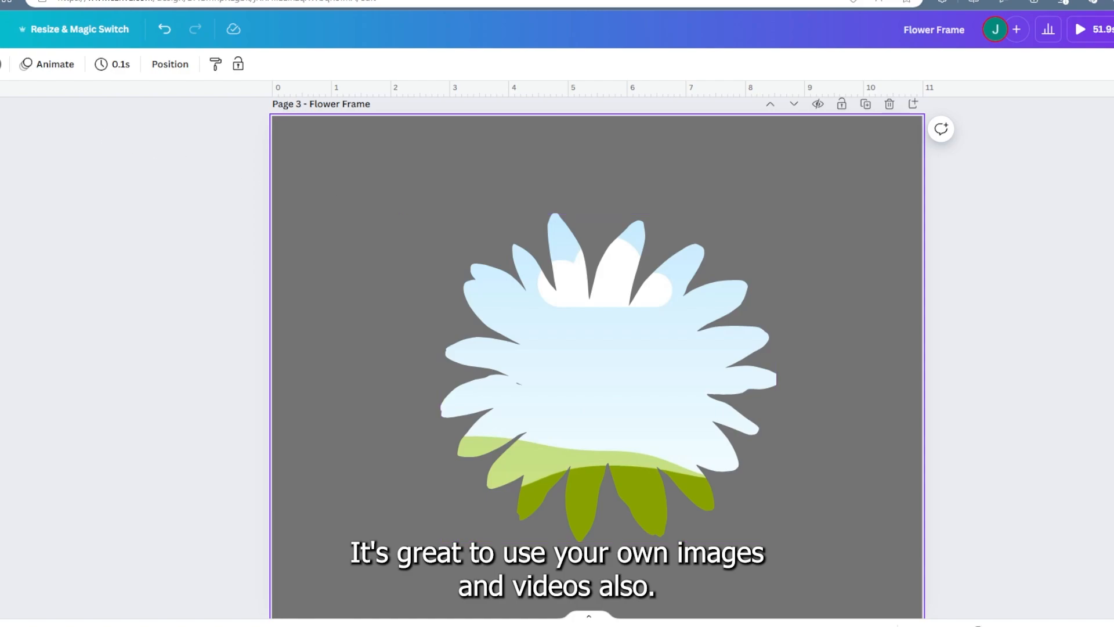
Search the elements for "sunset background" and fill the flower frame with the orange sunset graphic
left_click(0, 119)
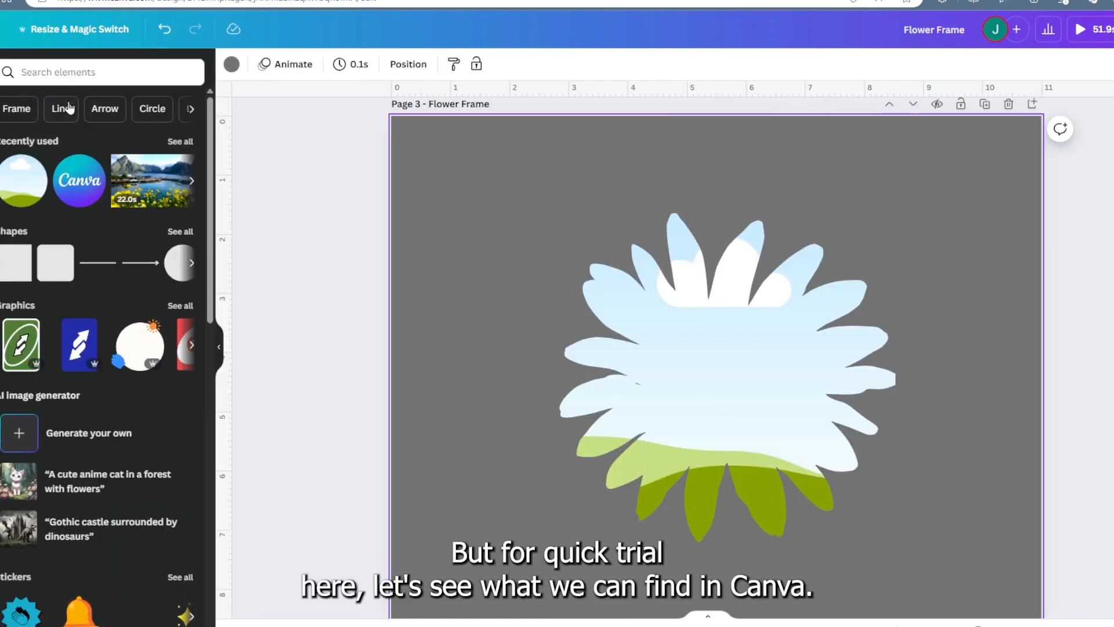
left_click(35, 74)
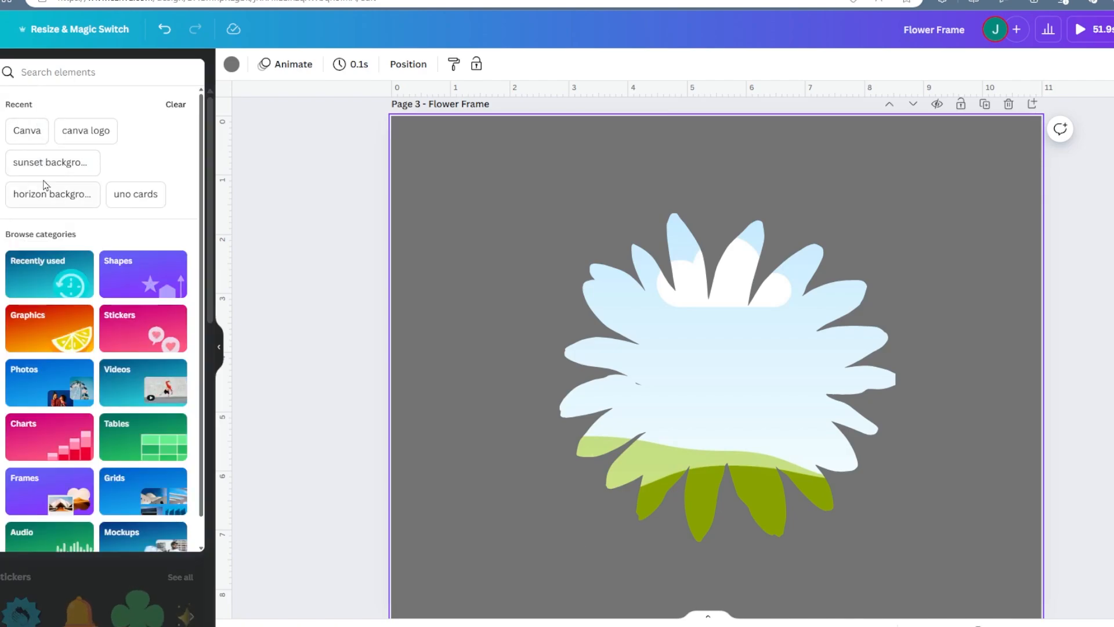
left_click(40, 167)
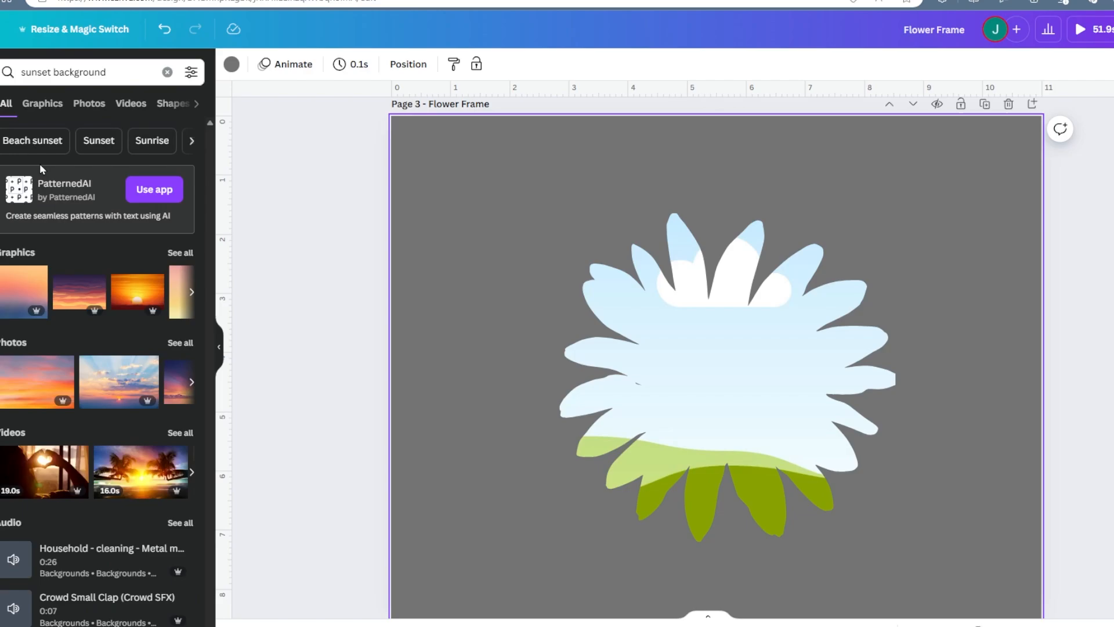
left_click_drag(137, 290, 704, 326)
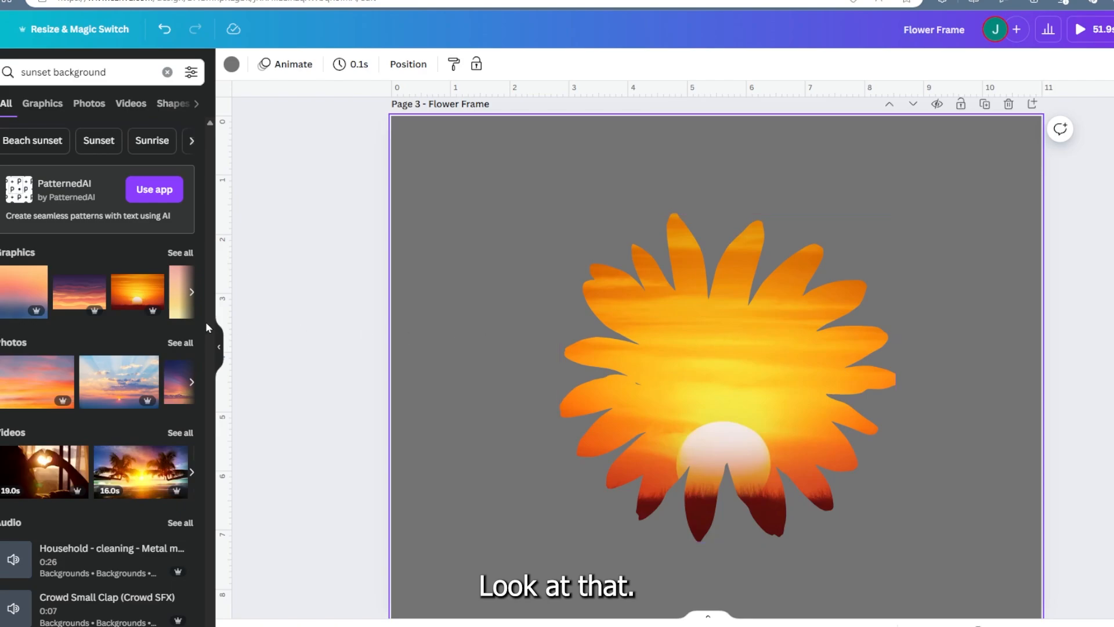
Show all sunset graphics and try the retro palm-tree sun and the blue-to-orange gradient in the flower frame
left_click(175, 256)
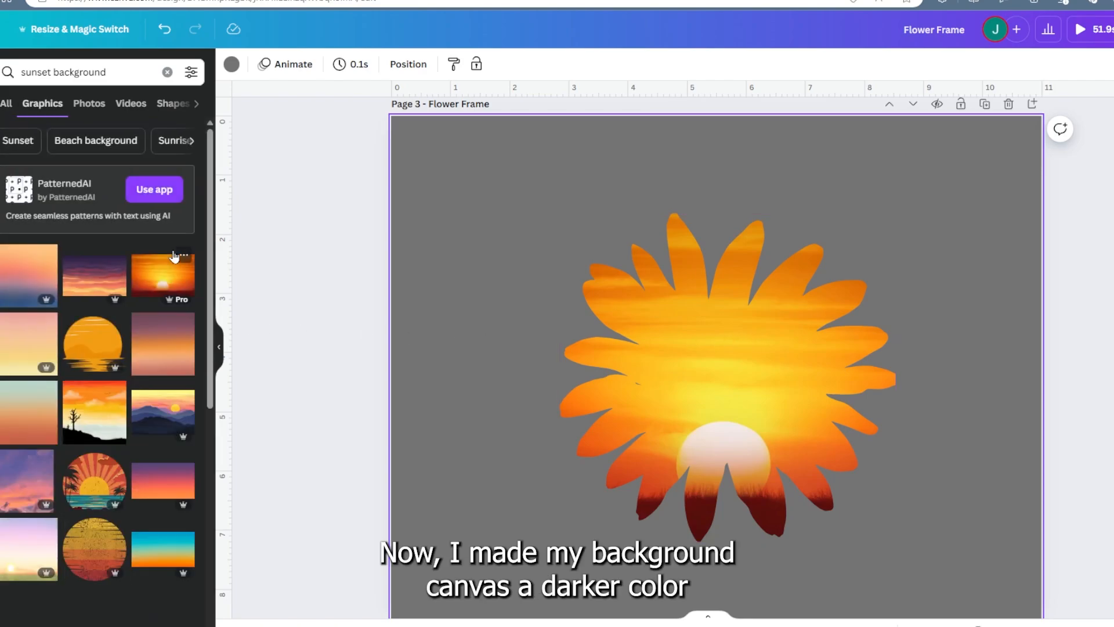
left_click_drag(95, 479, 740, 419)
left_click(380, 548)
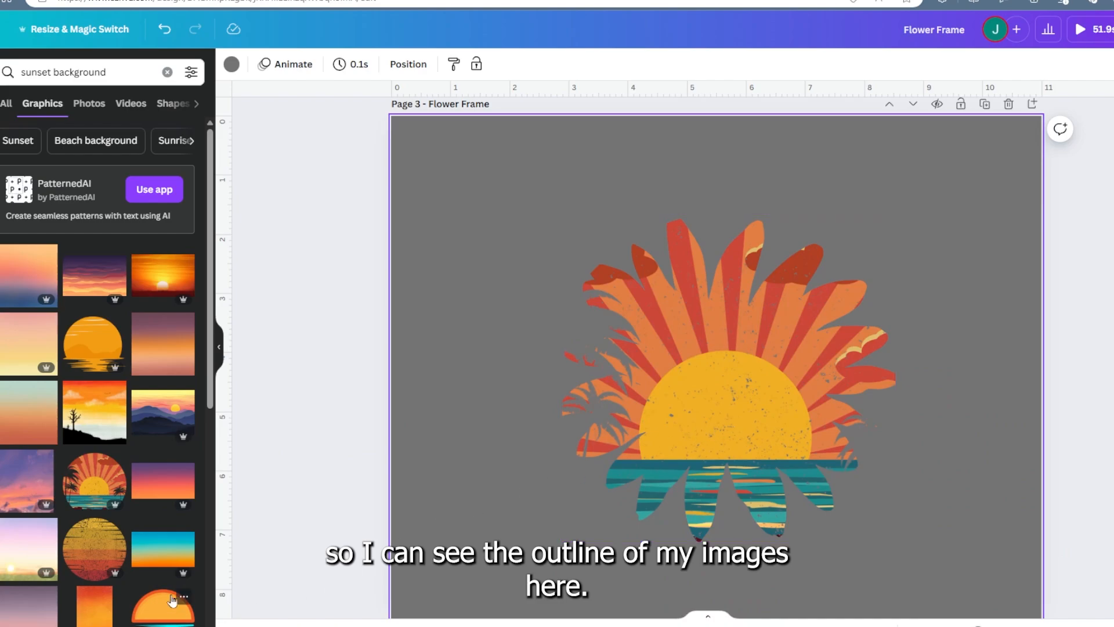
left_click_drag(174, 557, 674, 406)
Limit the results to photos and try the red ocean sunset and the kangaroo sunset photo in the flower frame
left_click(87, 106)
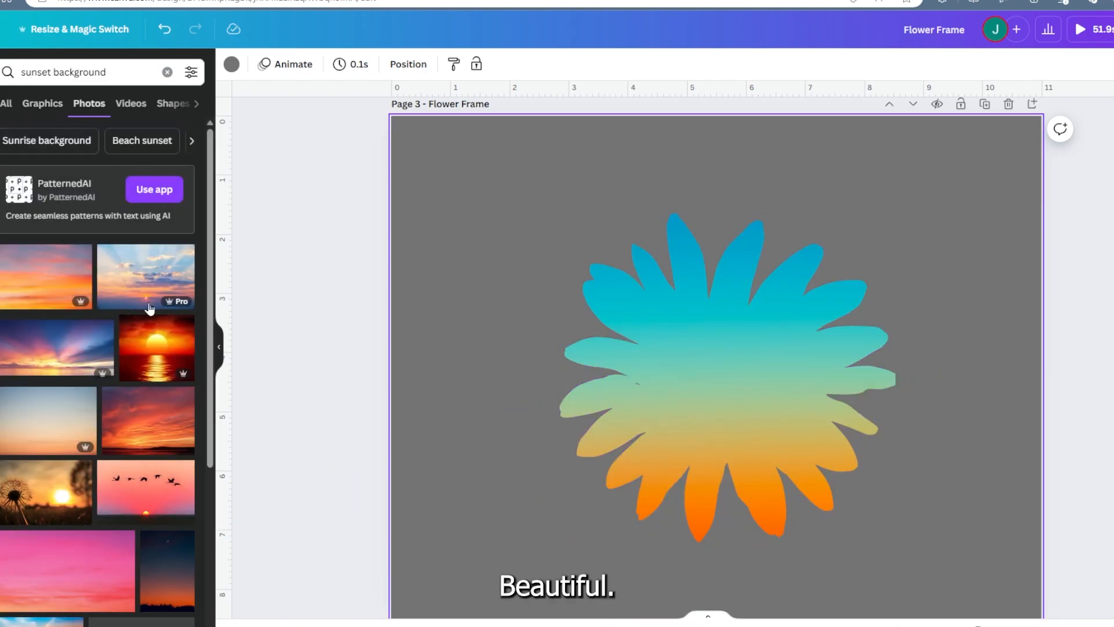
left_click_drag(156, 348, 662, 357)
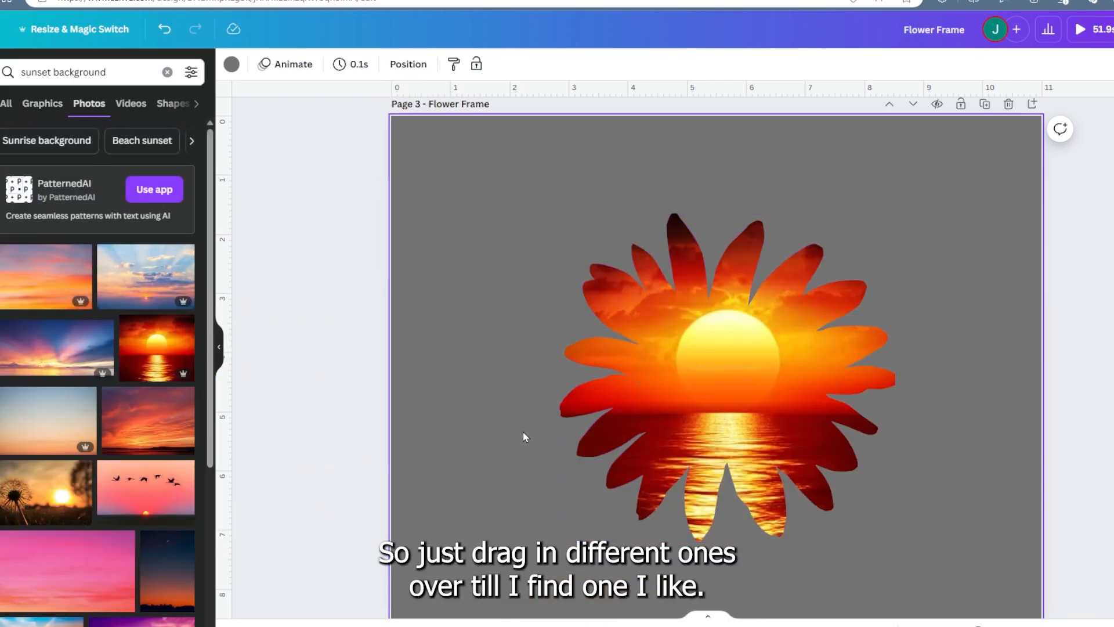
scroll(98, 406, "down", 4)
scroll(97, 406, "down", 2)
left_click_drag(64, 493, 642, 367)
Shift the kangaroo sunset photo up and to the left inside the flower frame
double_click(720, 389)
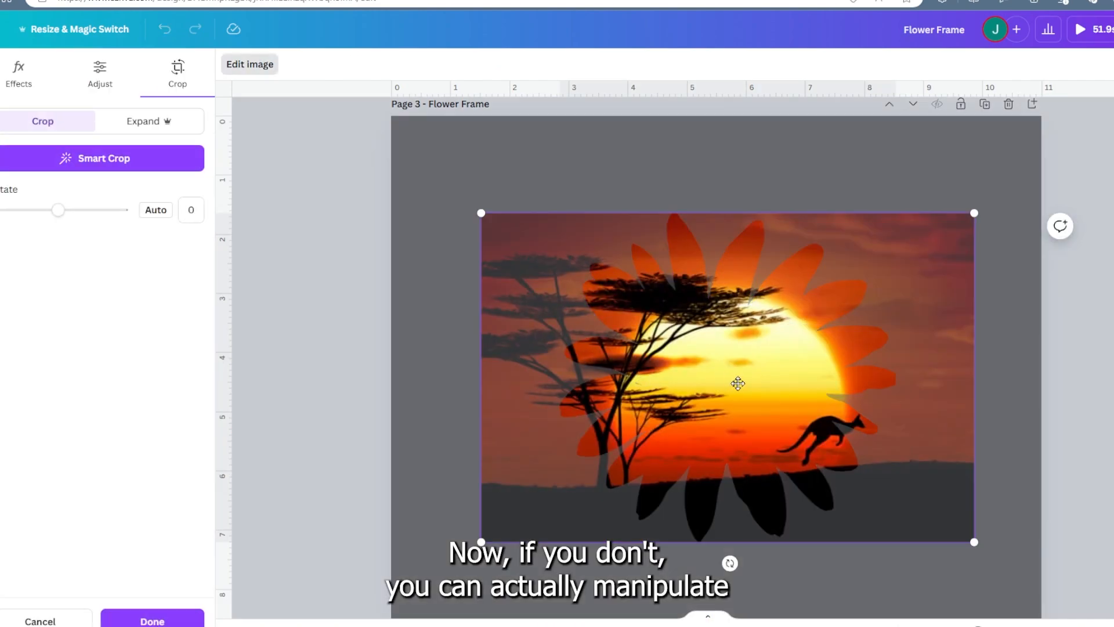
left_click_drag(734, 381, 670, 338)
left_click(609, 193)
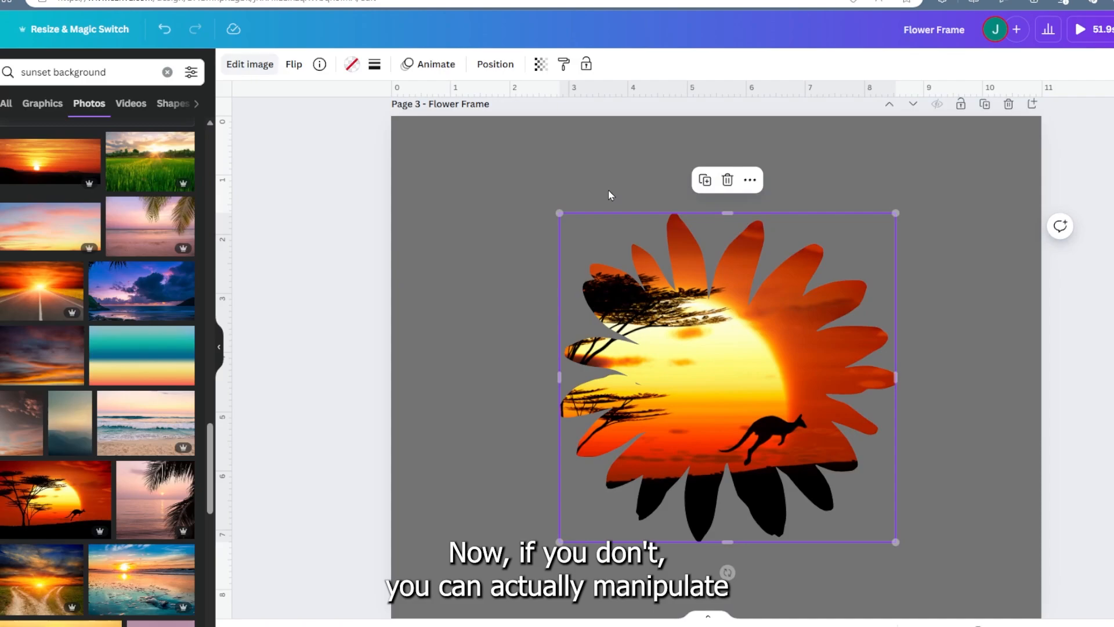
Fill the flower frame with the sunflower field photo and enlarge the photo inside the frame toward its upper-left corner
scroll(64, 376, "down", 3)
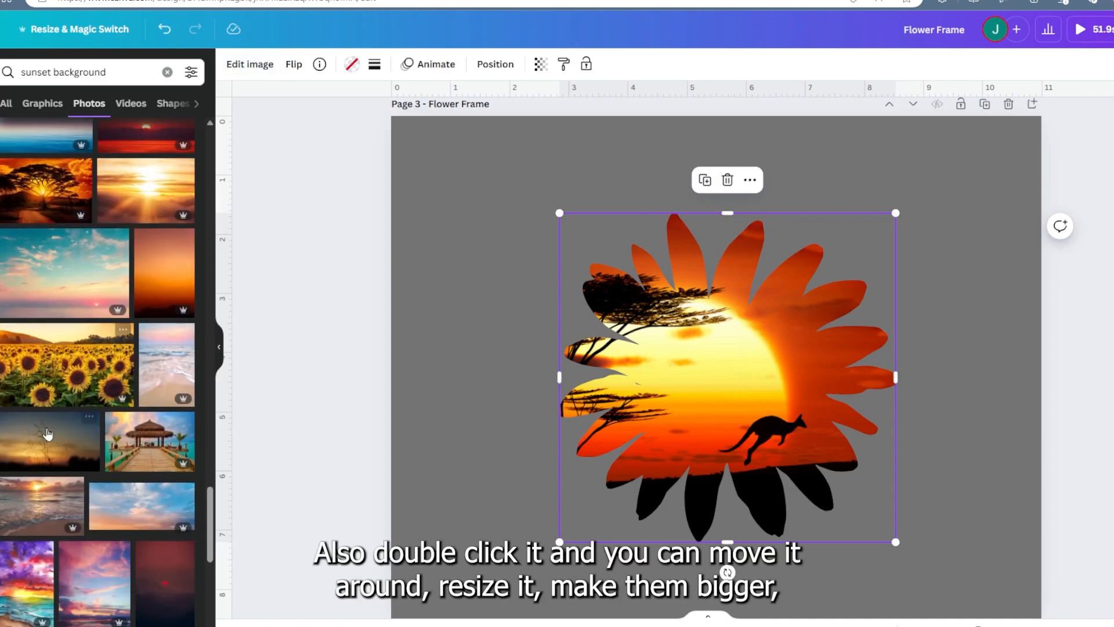
scroll(64, 376, "down", 1)
left_click_drag(64, 376, 702, 328)
double_click(705, 332)
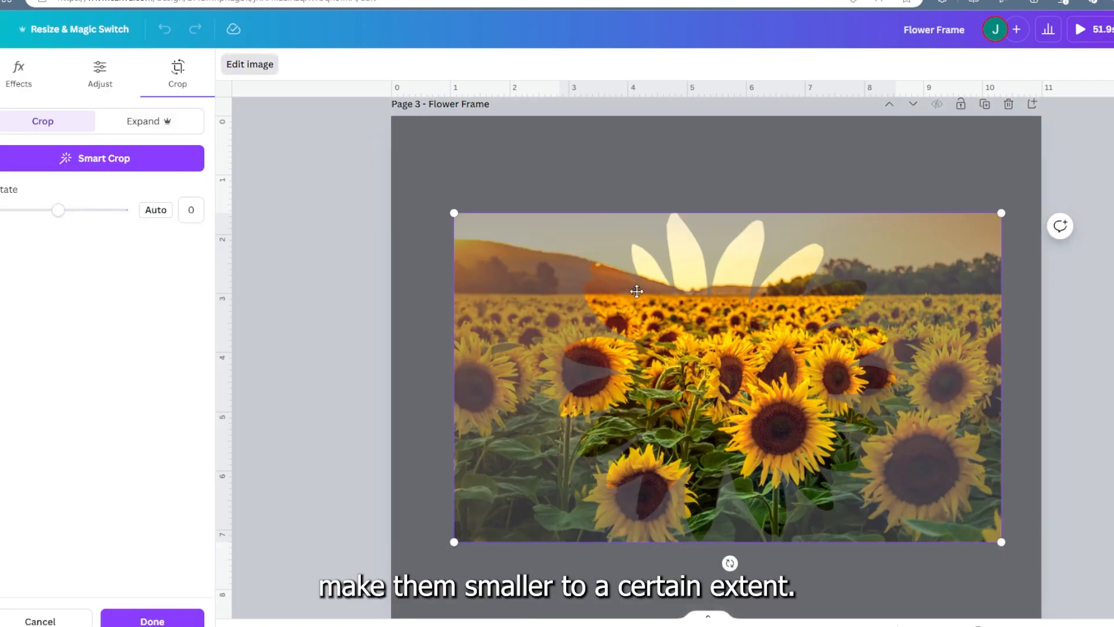
left_click_drag(453, 215, 229, 138)
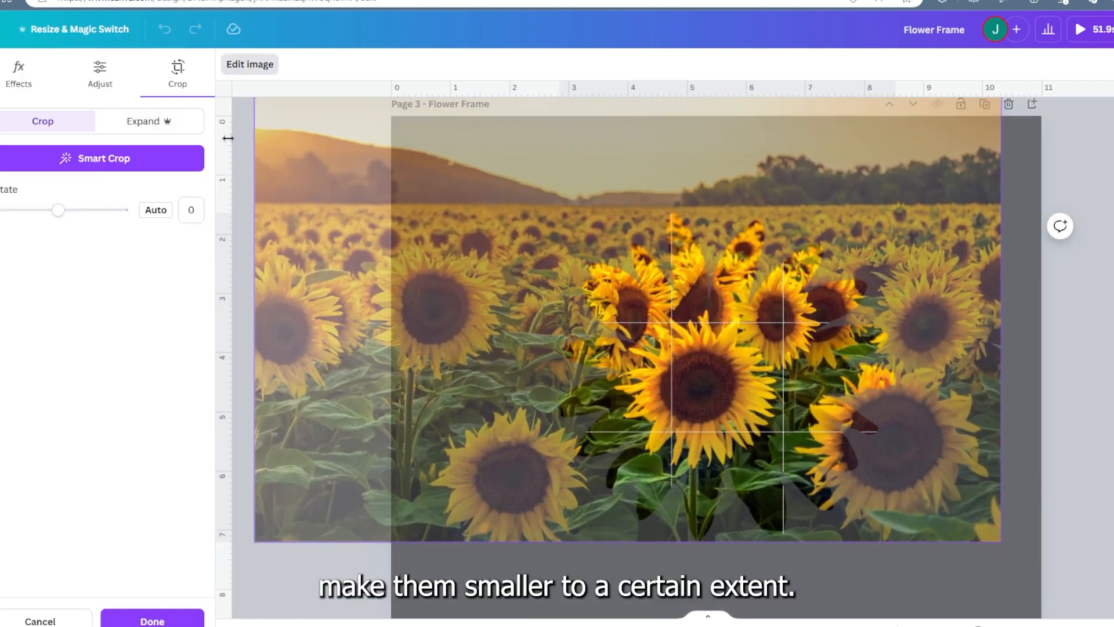
left_click(511, 572)
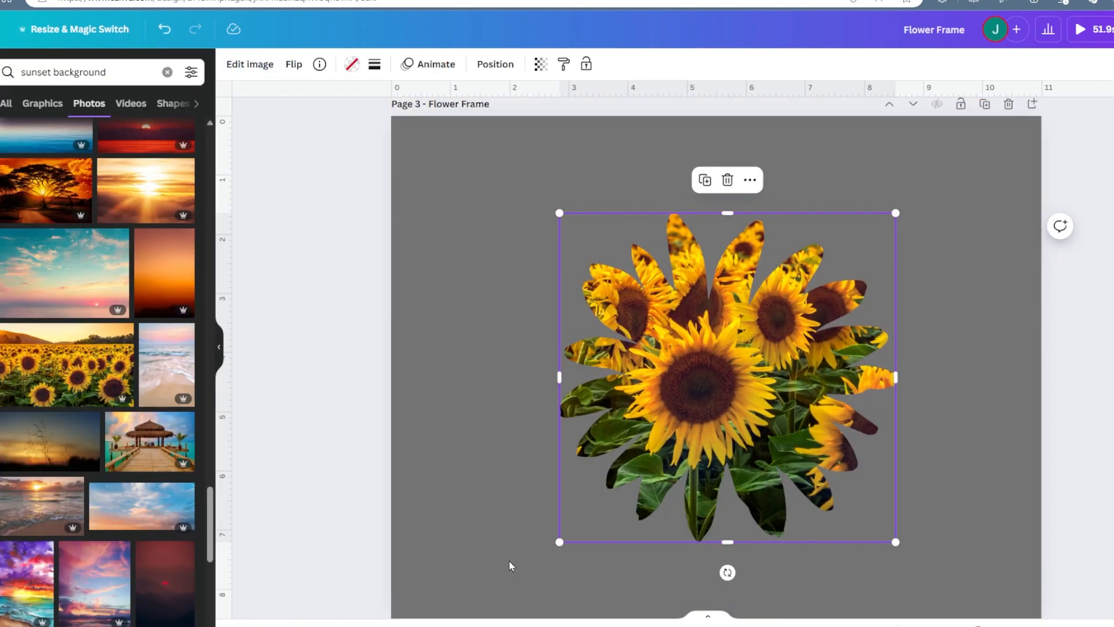
Fill the flower frame with the photo of hands holding the sun, then enlarge and center it inside the frame
scroll(99, 360, "down", 5)
left_click_drag(49, 394, 704, 352)
double_click(726, 368)
left_click_drag(928, 213, 1000, 159)
left_click_drag(786, 348, 752, 372)
left_click(570, 145)
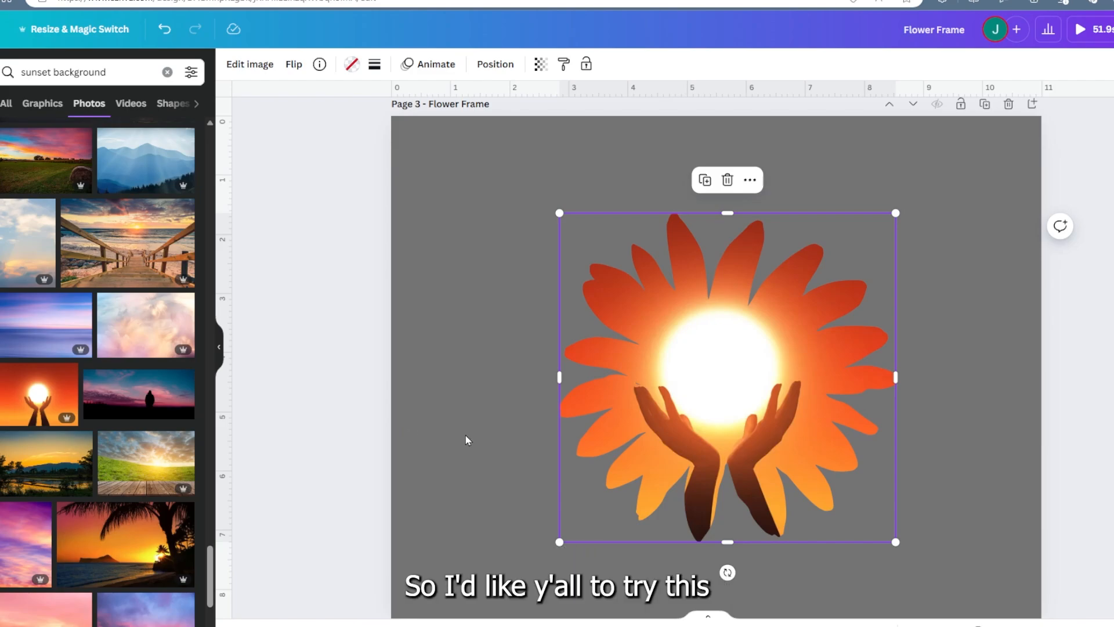
scroll(477, 439, "down", 1)
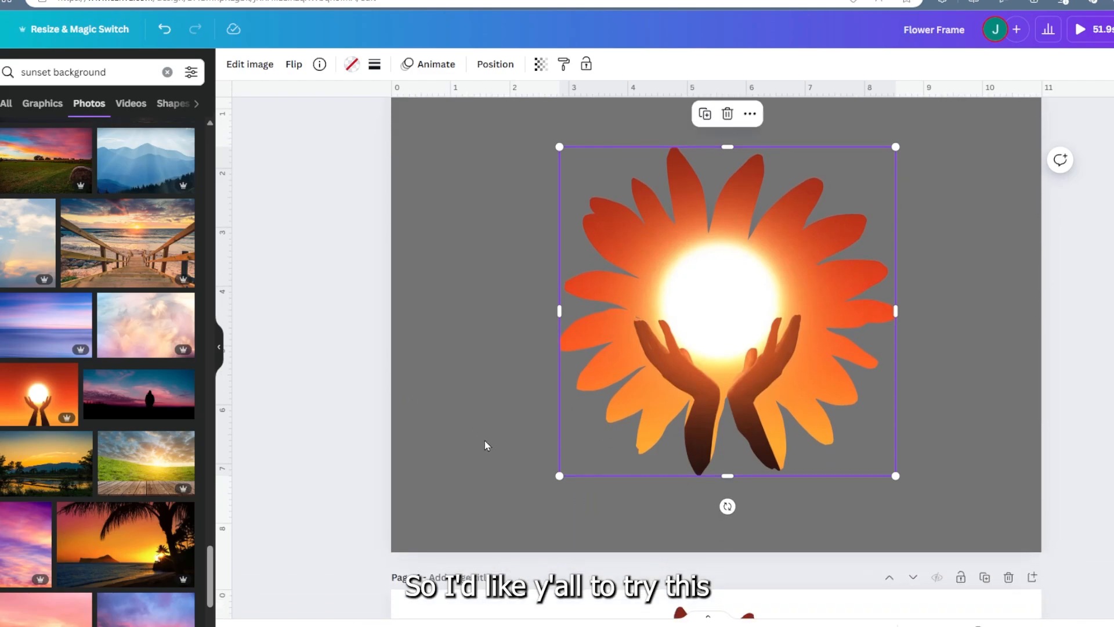